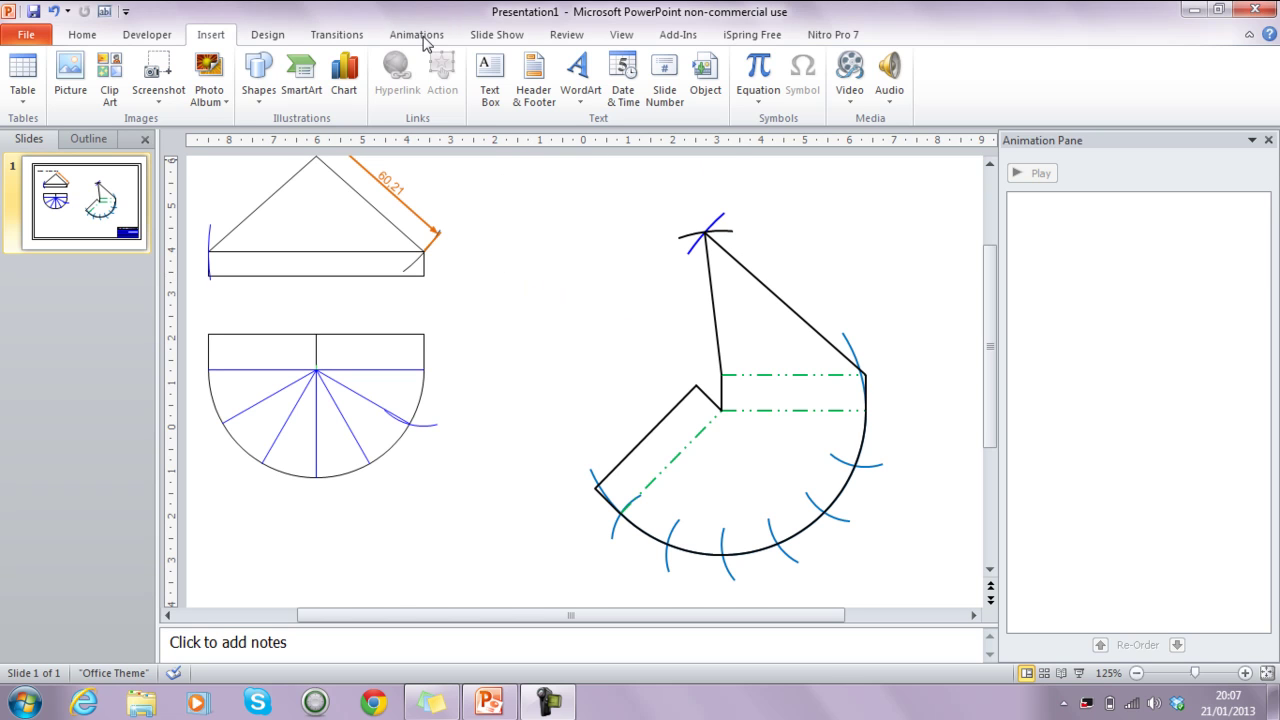
# Hide the Animation Pane and show it again
pyautogui.click(418, 35)
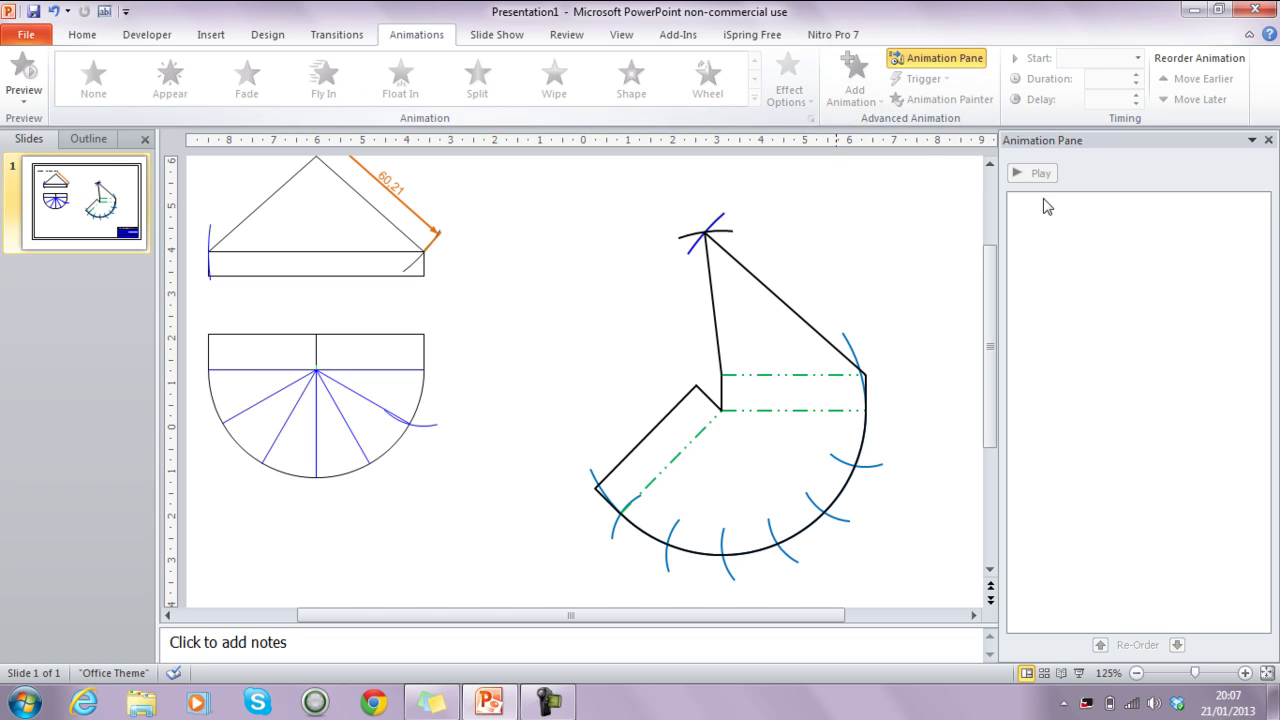
pyautogui.click(1268, 141)
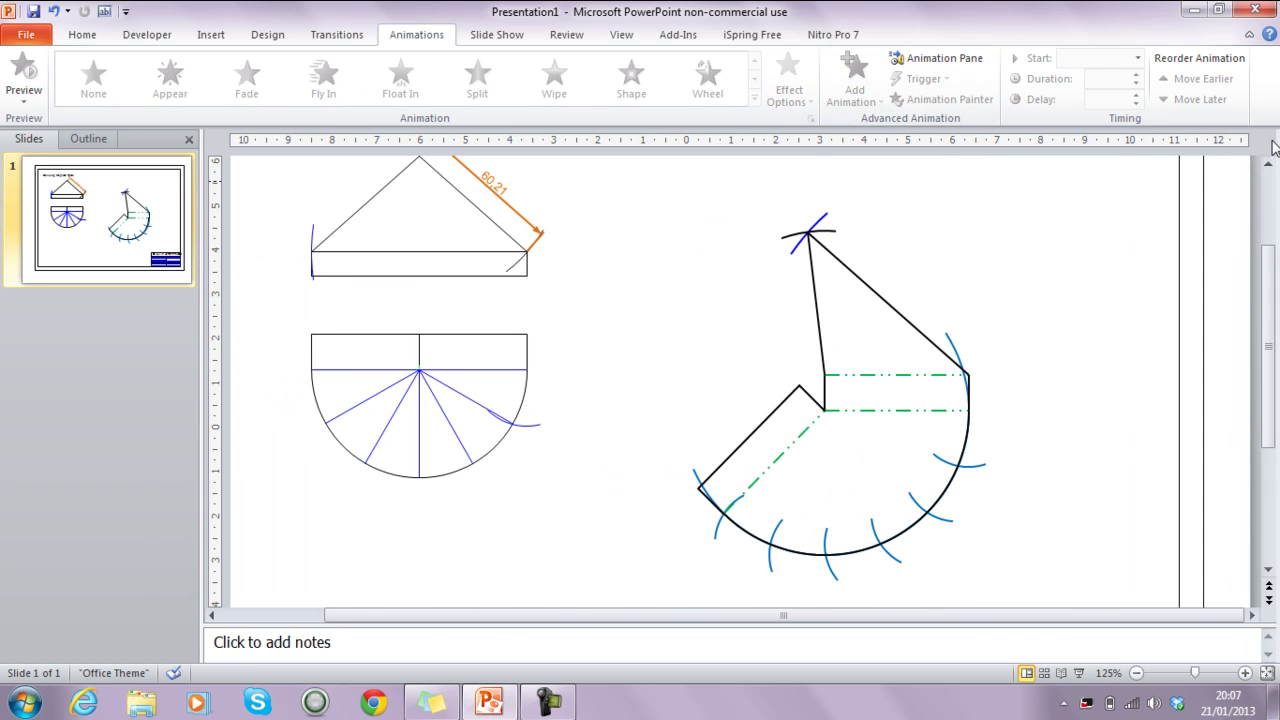
pyautogui.click(946, 61)
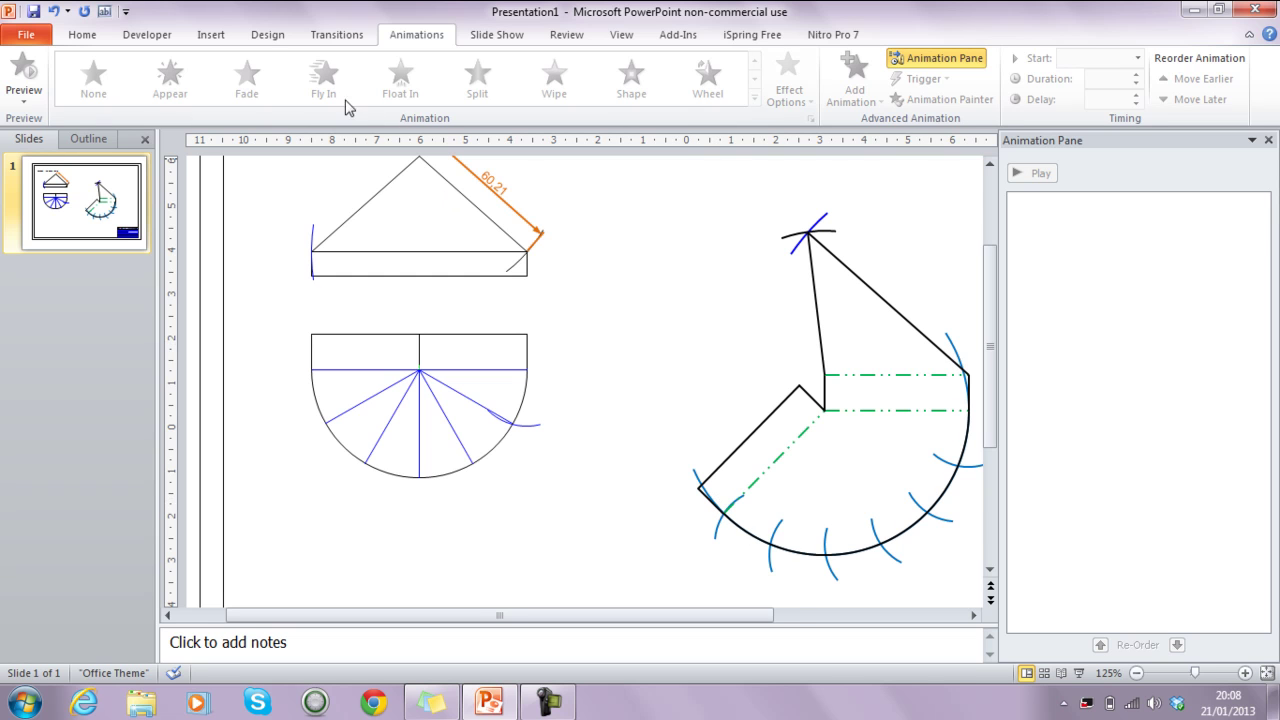
# Insert a small circle and centre it on the inner corner where the lower horizontal and diagonal green fold lines meet
pyautogui.click(211, 36)
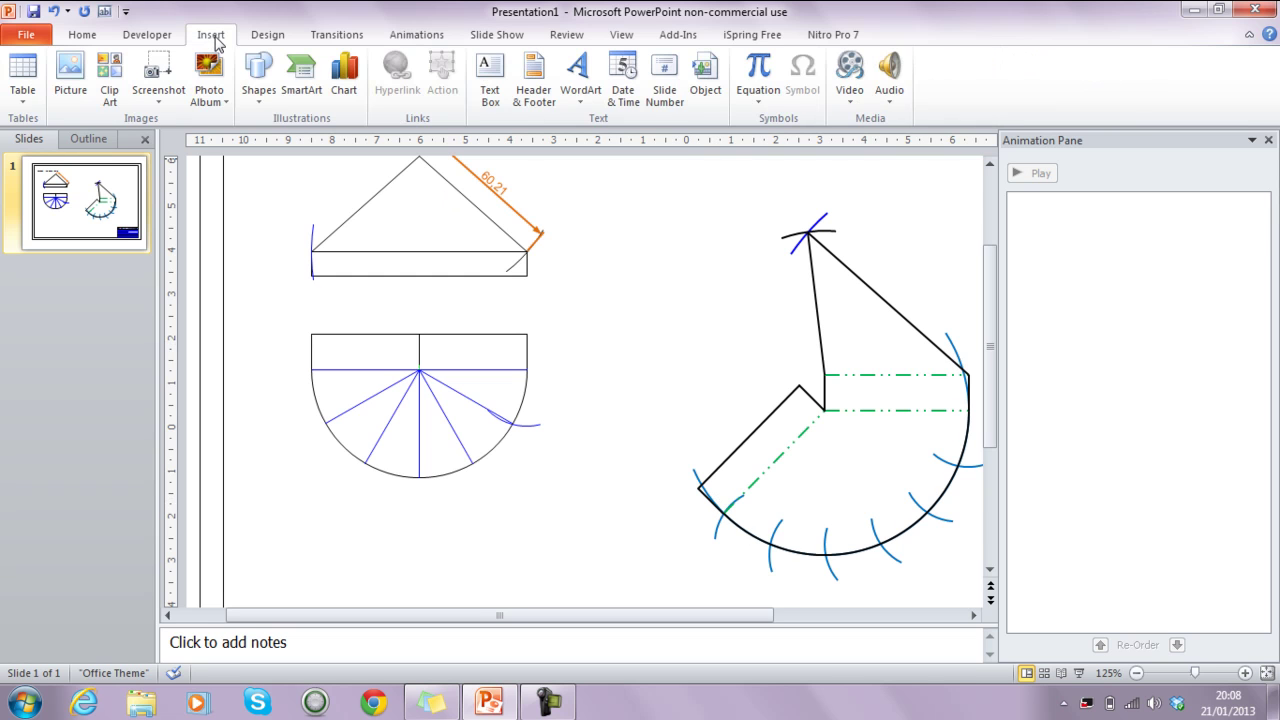
pyautogui.click(264, 80)
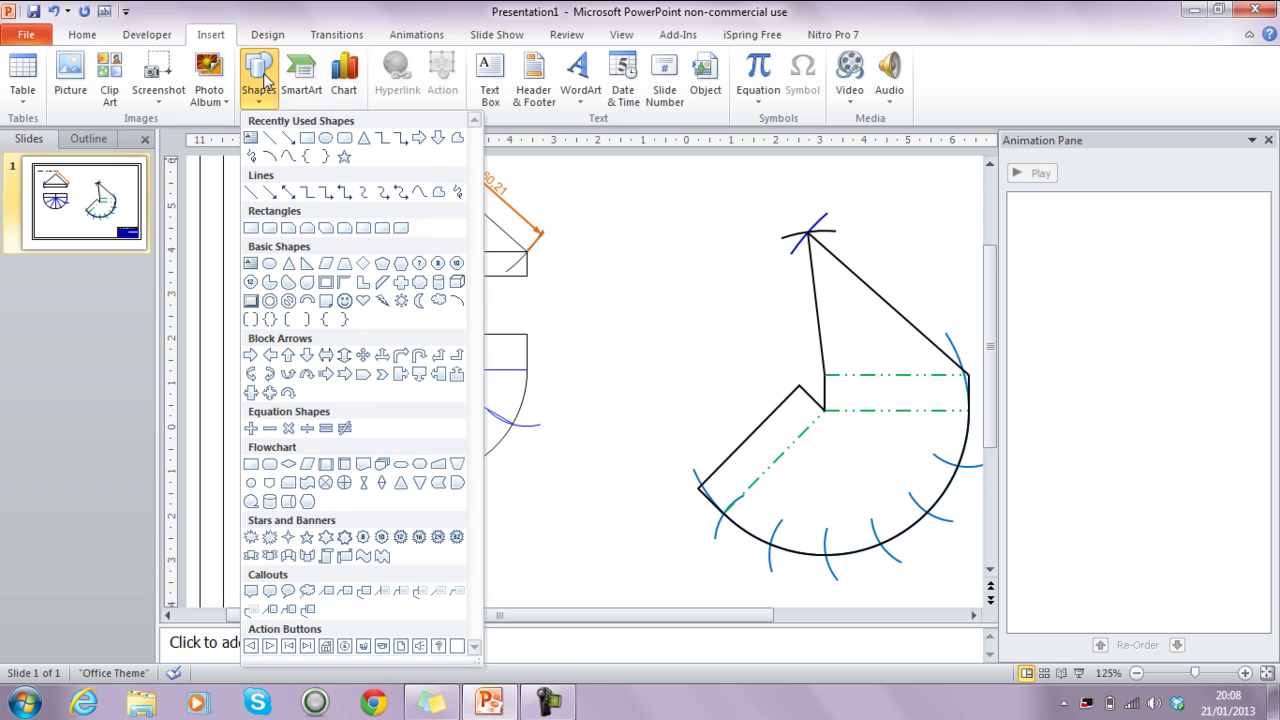
pyautogui.click(326, 146)
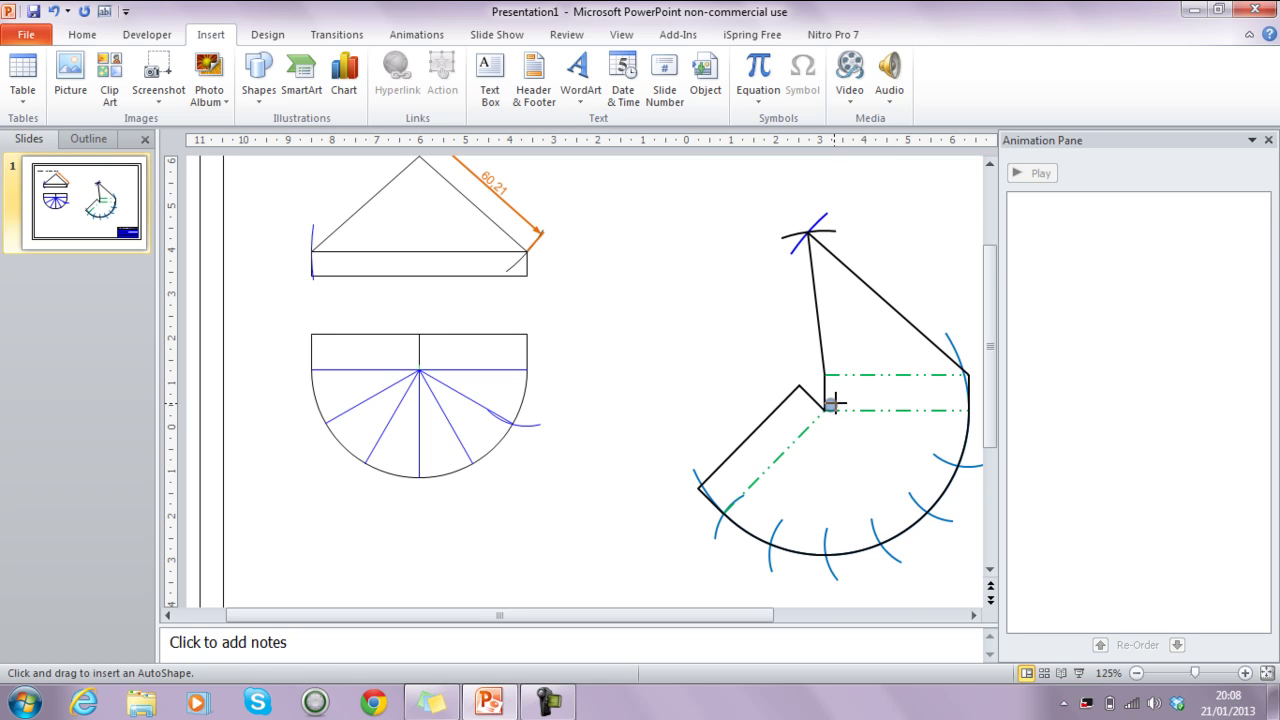
pyautogui.click(832, 403)
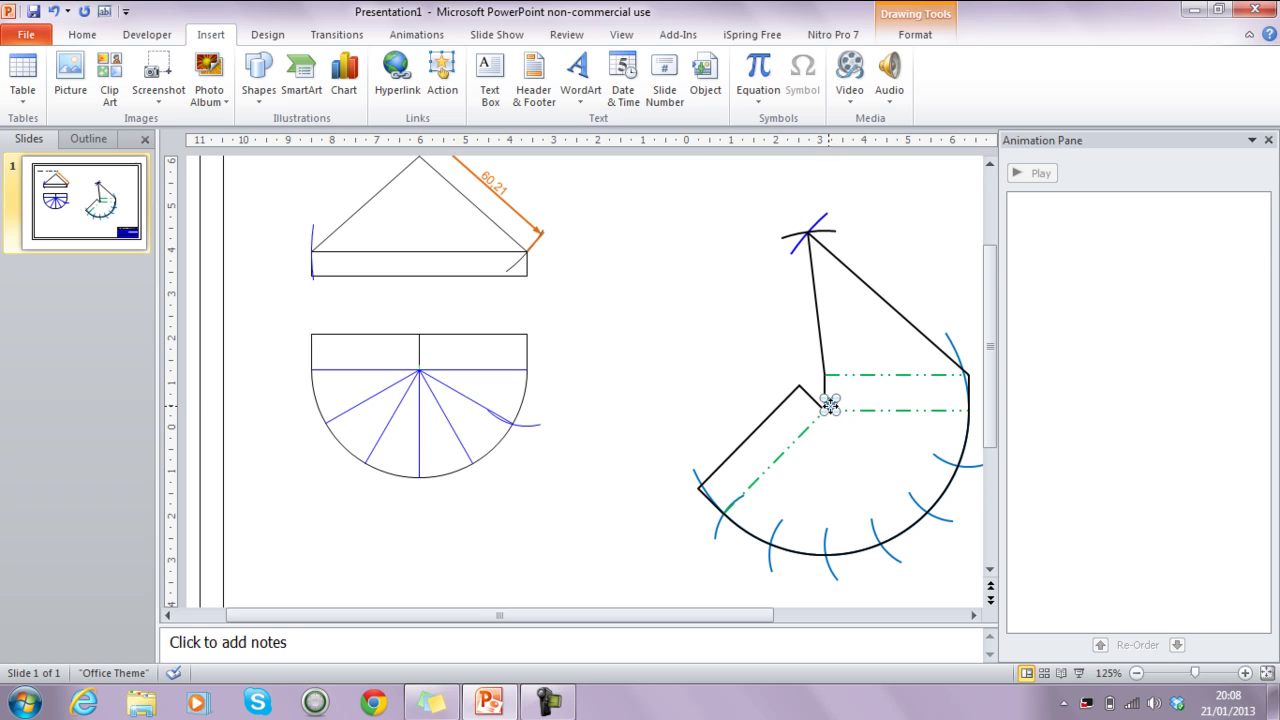
pyautogui.moveTo(830, 404); pyautogui.dragTo(825, 410)
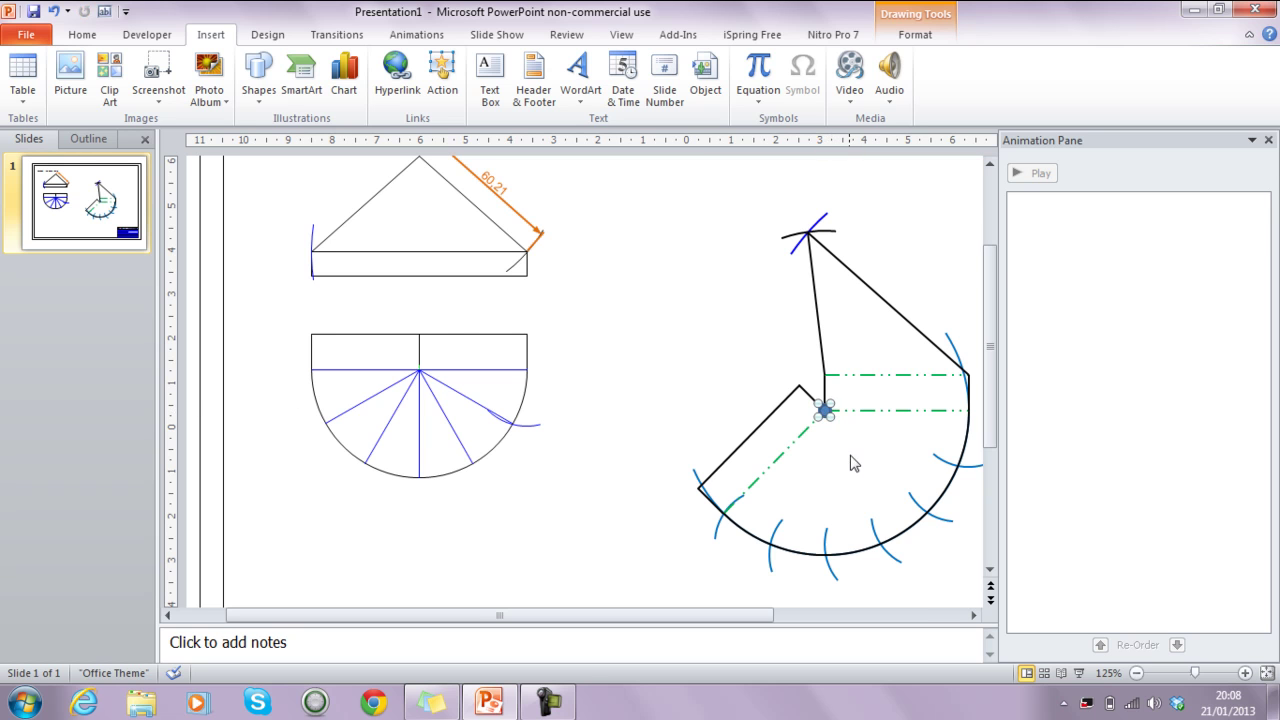
pyautogui.click(832, 428)
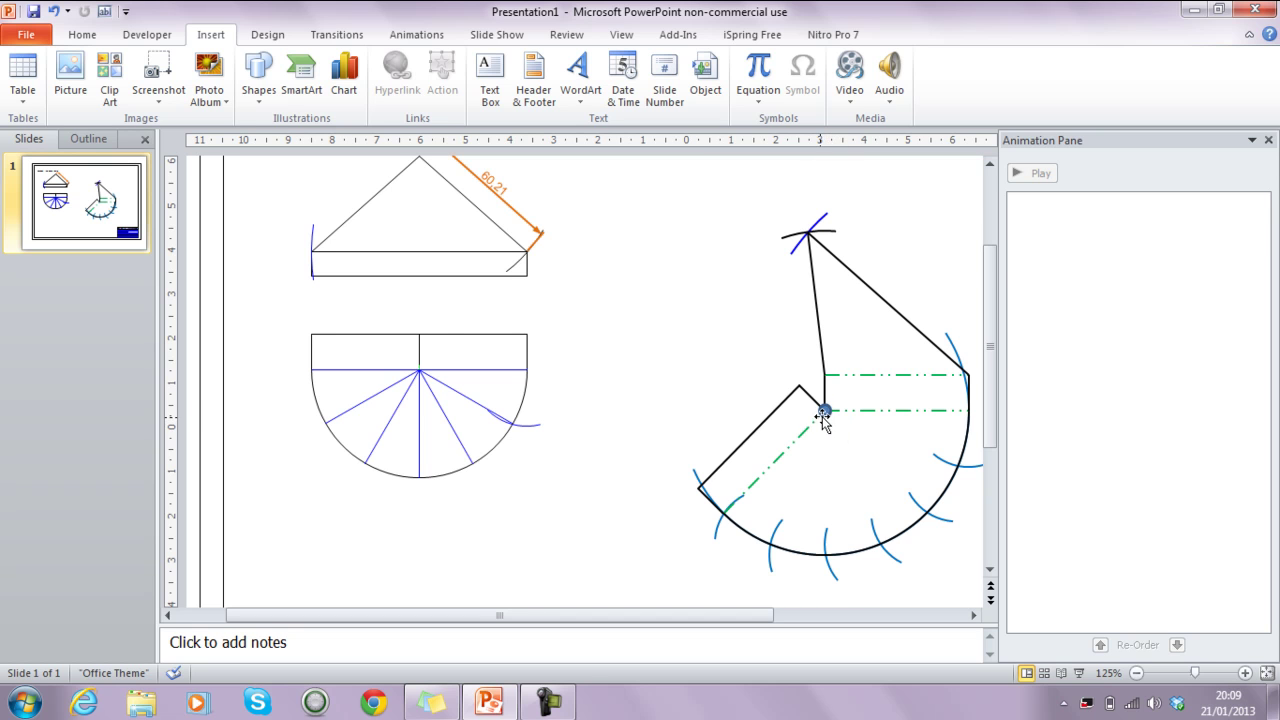
# Format the small circle with a solid red fill and no outline
pyautogui.rightClick(822, 411)
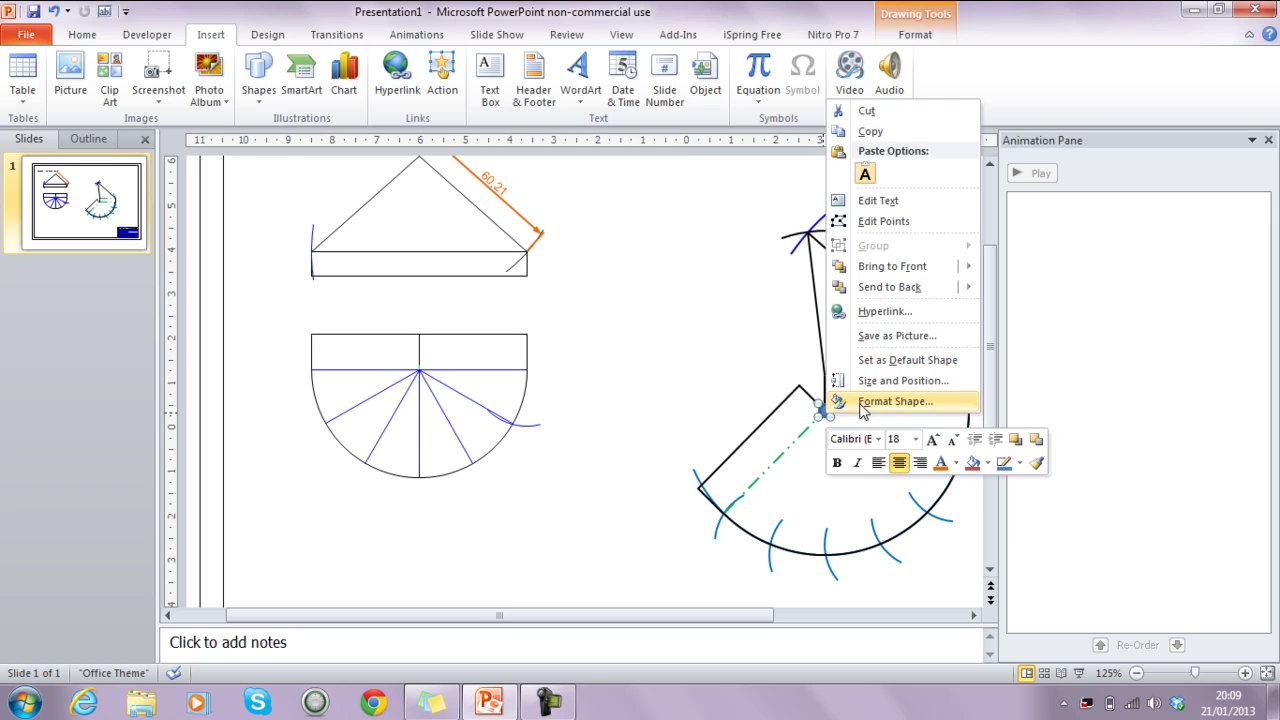
pyautogui.click(865, 405)
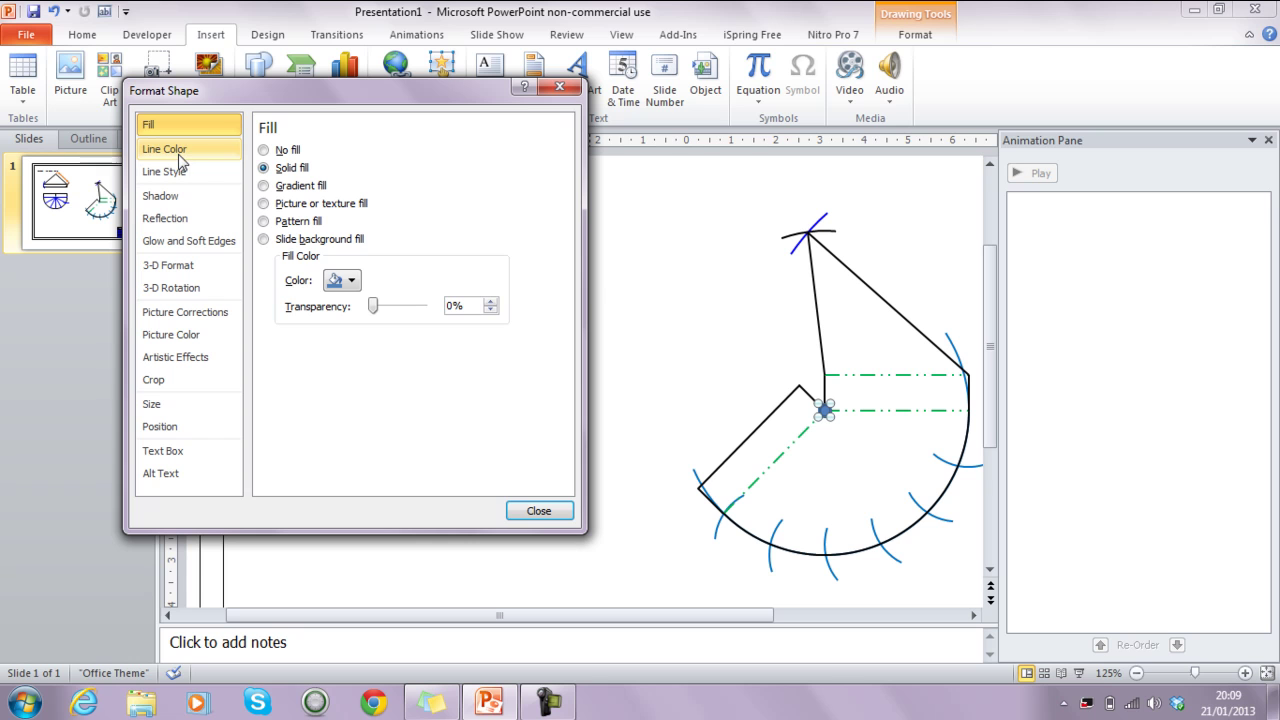
pyautogui.click(340, 281)
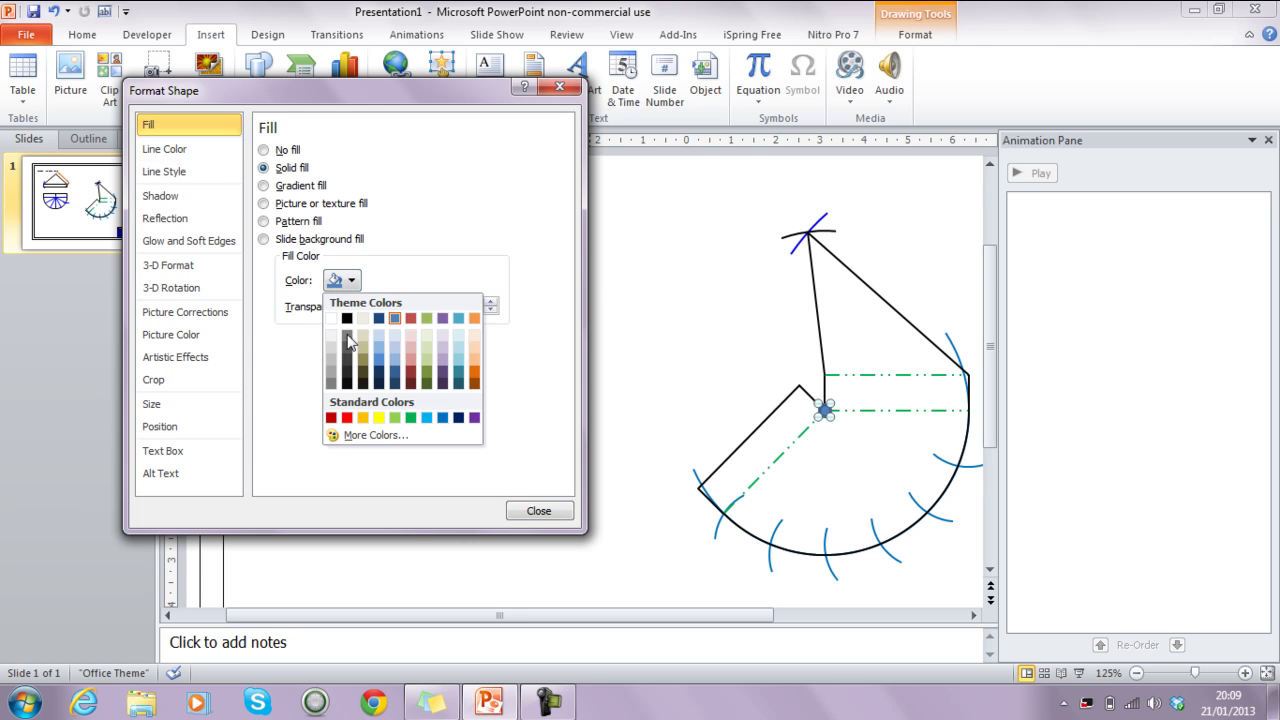
pyautogui.click(347, 418)
pyautogui.click(165, 149)
pyautogui.click(277, 152)
pyautogui.click(539, 511)
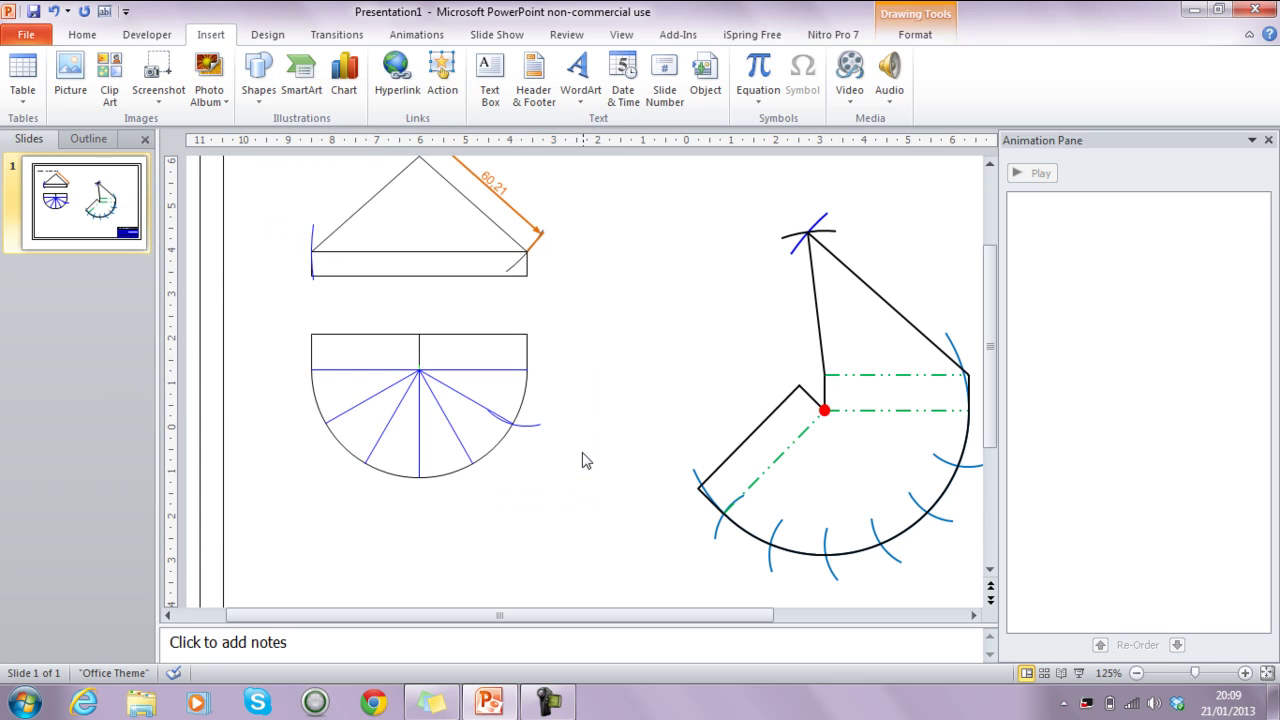
pyautogui.click(587, 461)
# Apply the Appear entrance animation to the red dot, keeping its On Click start
pyautogui.click(824, 410)
pyautogui.click(416, 38)
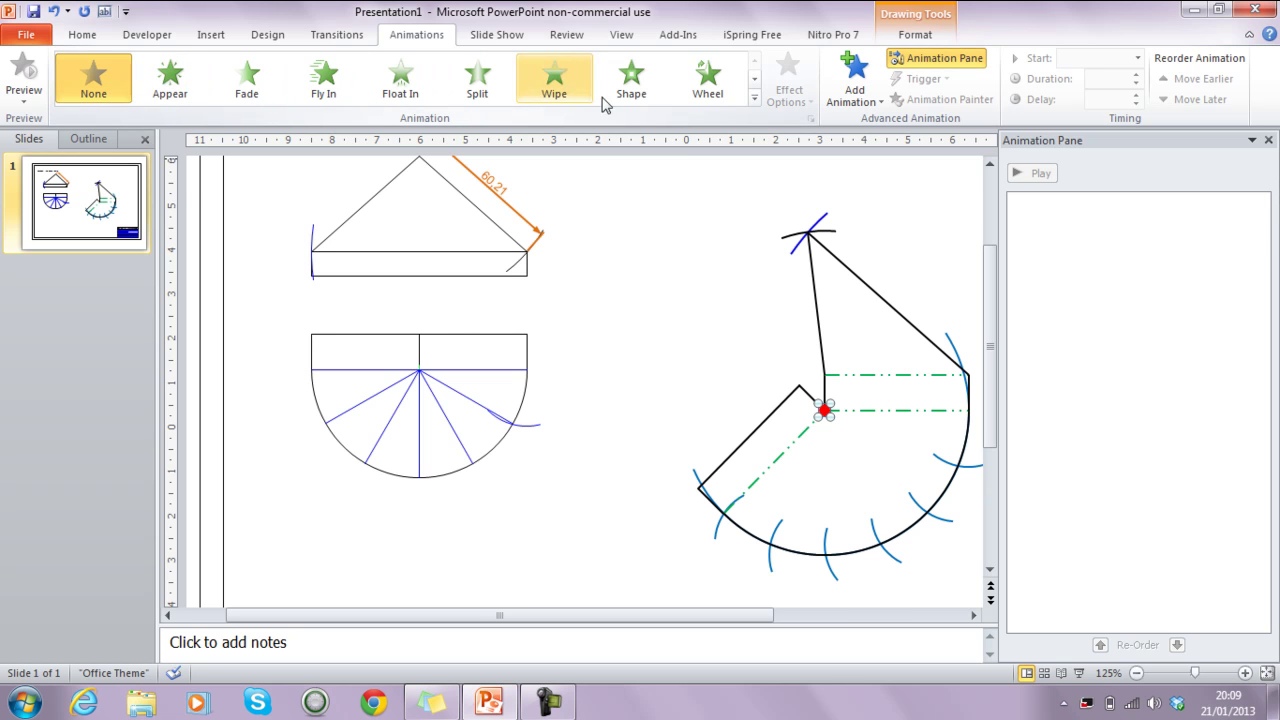
pyautogui.click(755, 101)
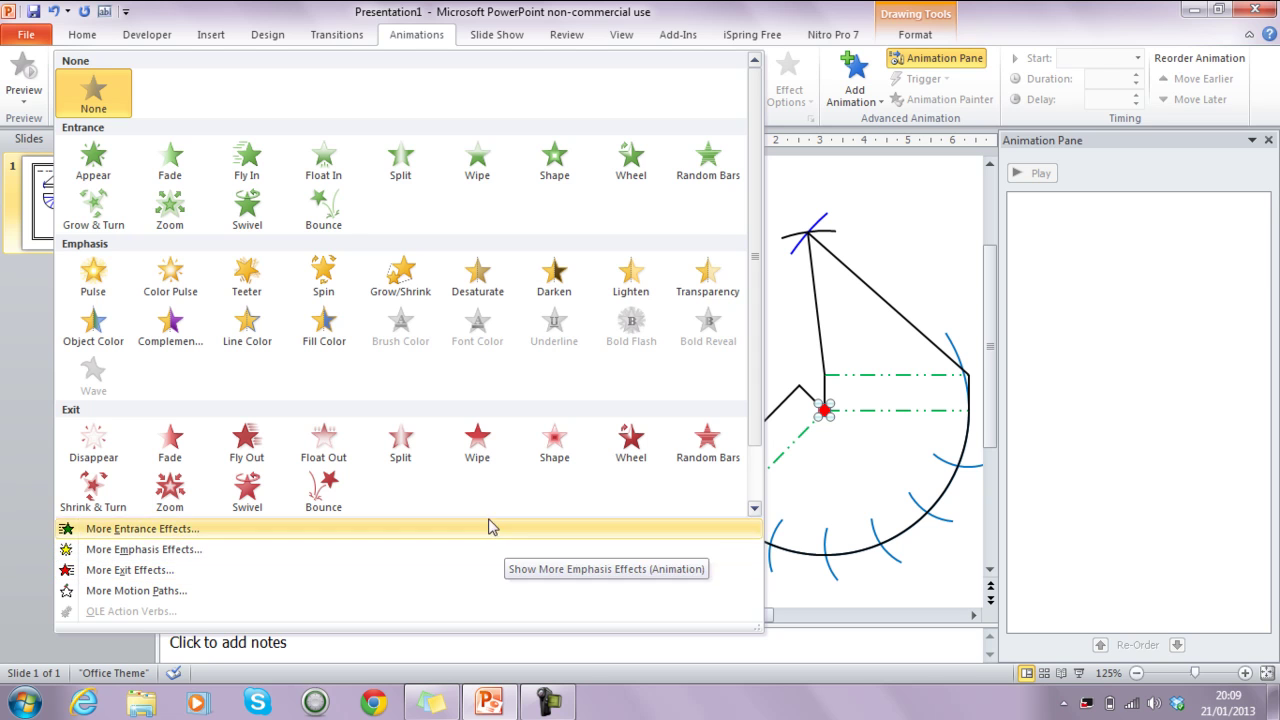
pyautogui.click(95, 167)
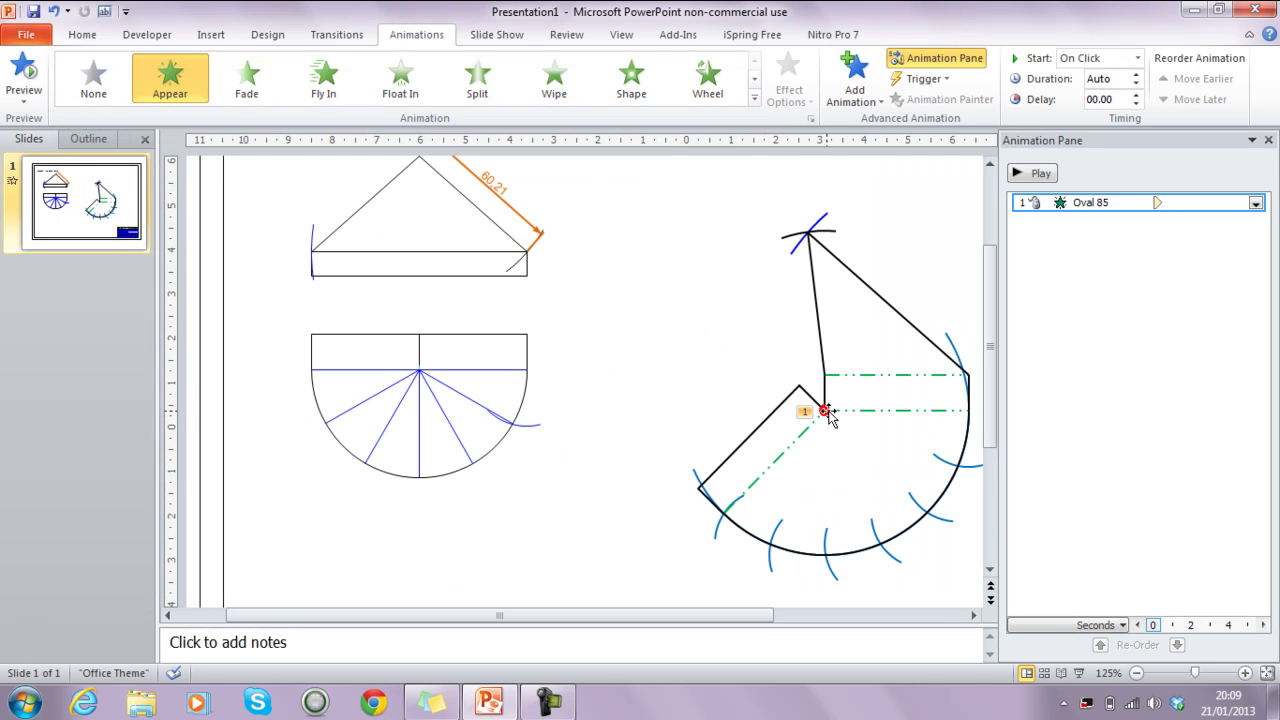
pyautogui.click(805, 415)
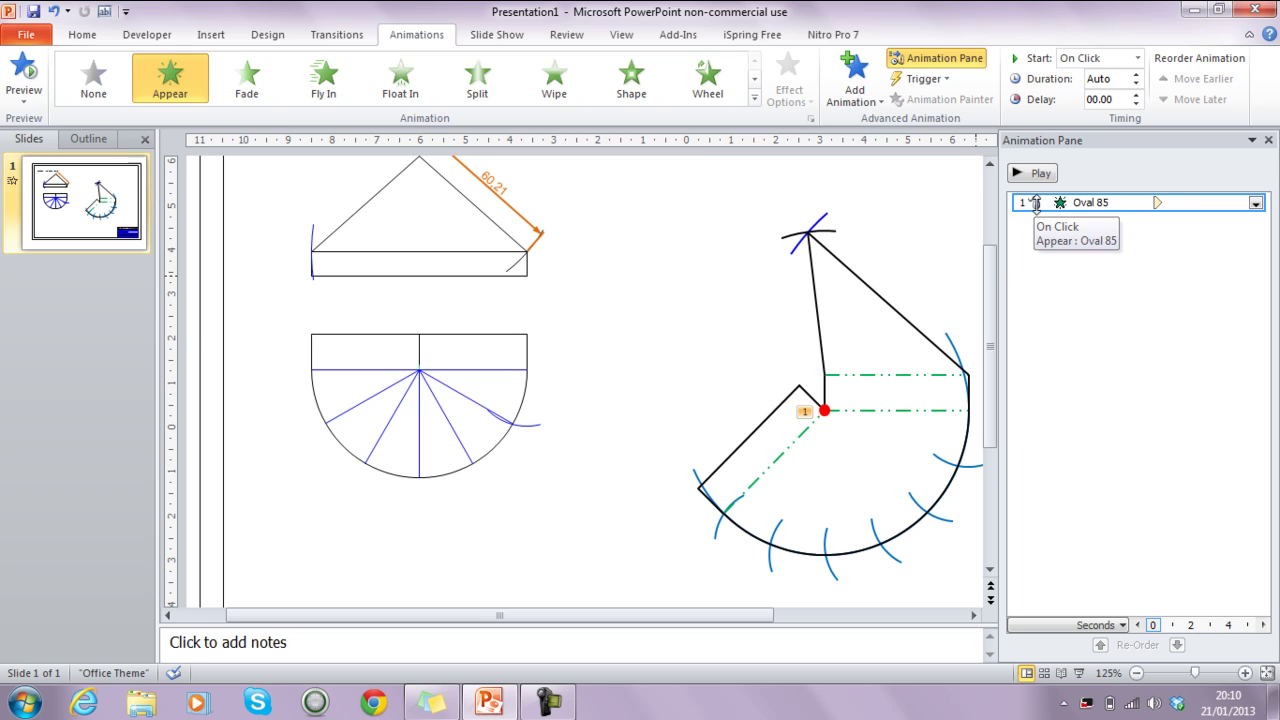
pyautogui.click(1137, 62)
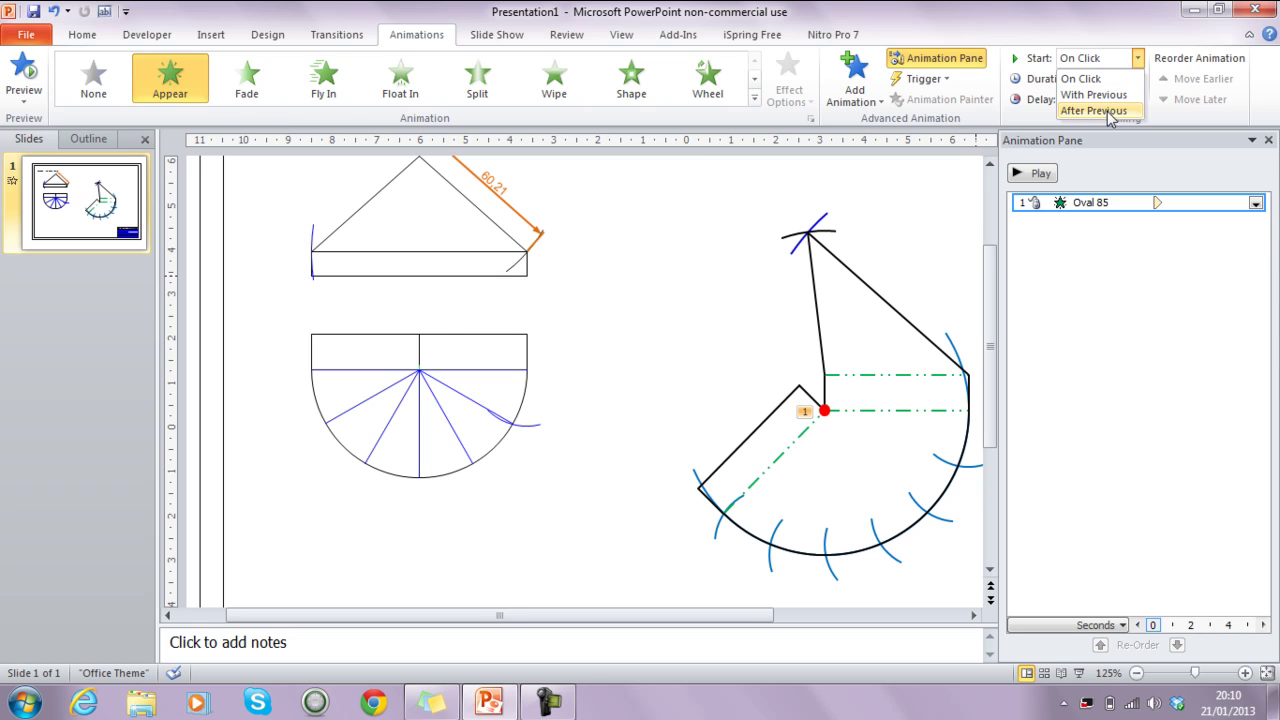
pyautogui.click(1075, 301)
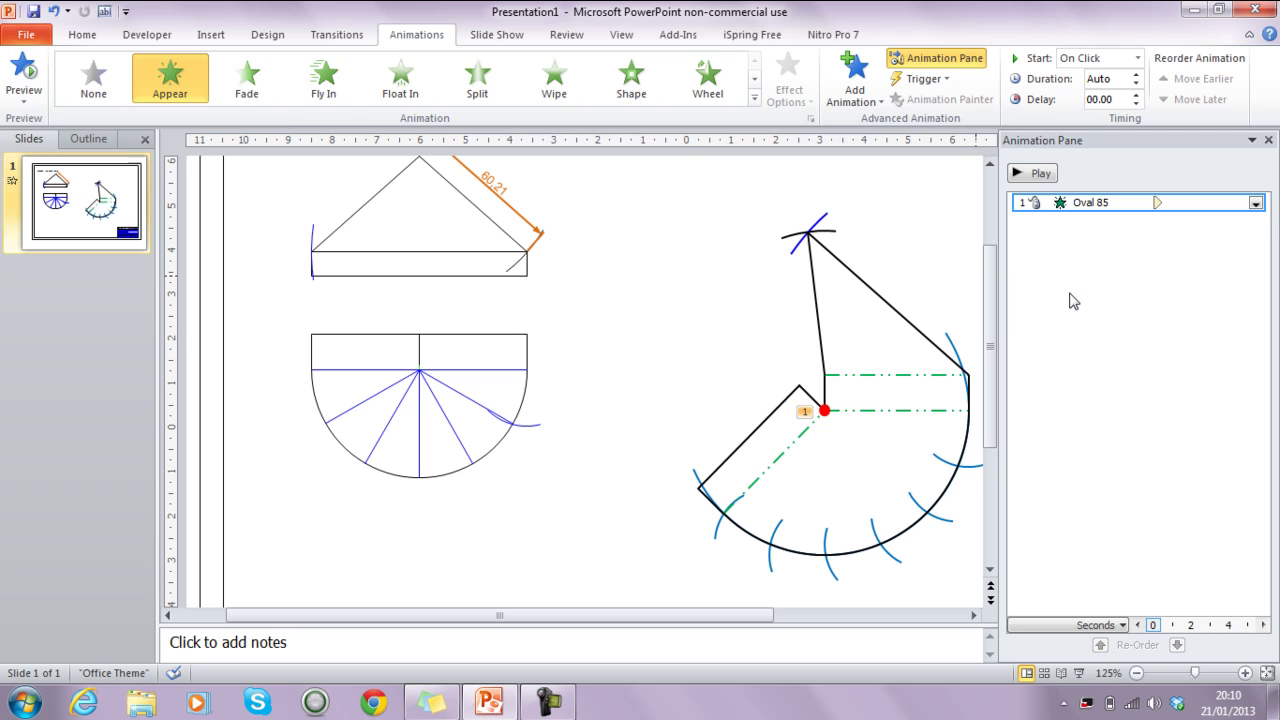
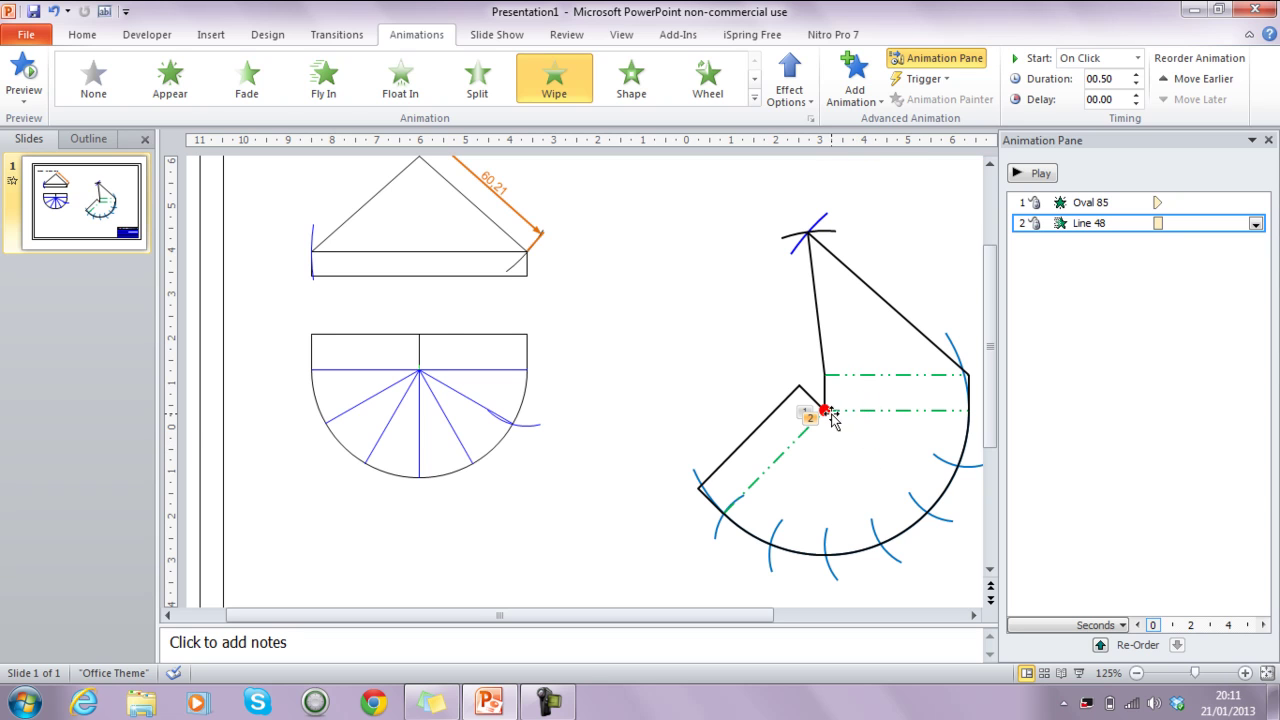
# Set the Wipe animation of the lower horizontal green line to run From Left with a duration of 01.00
pyautogui.click(918, 412)
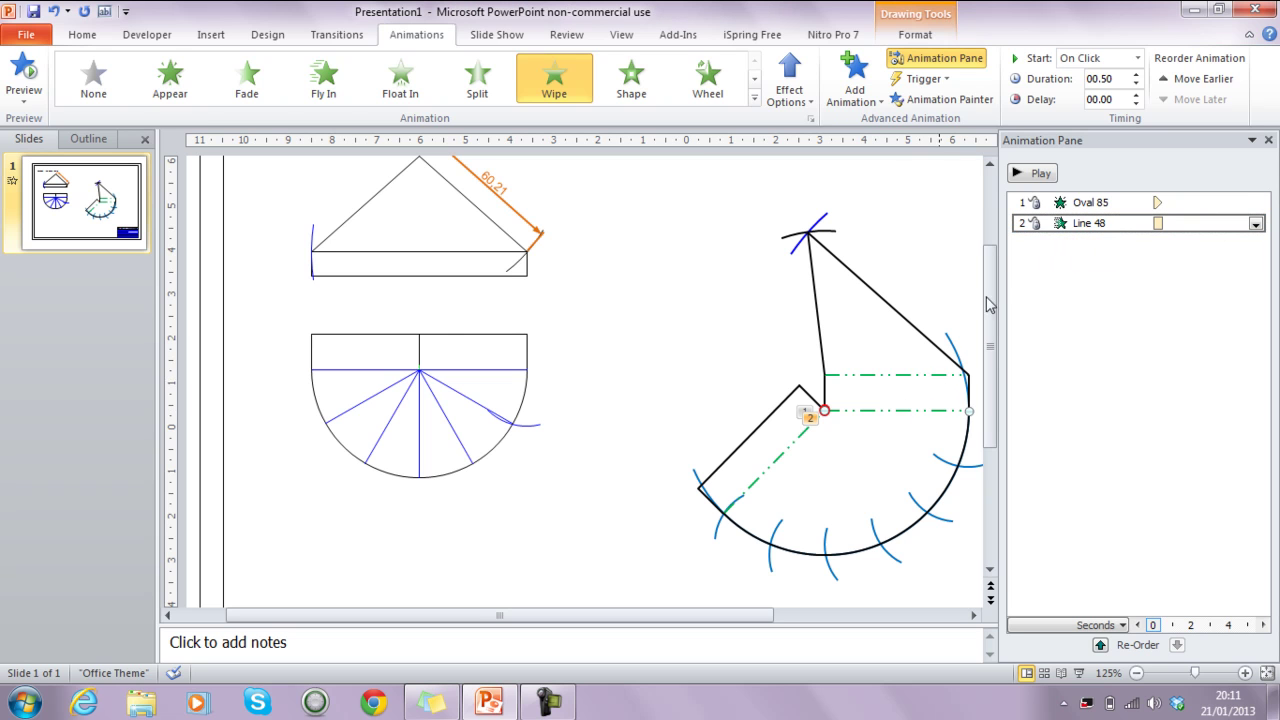
pyautogui.click(1045, 222)
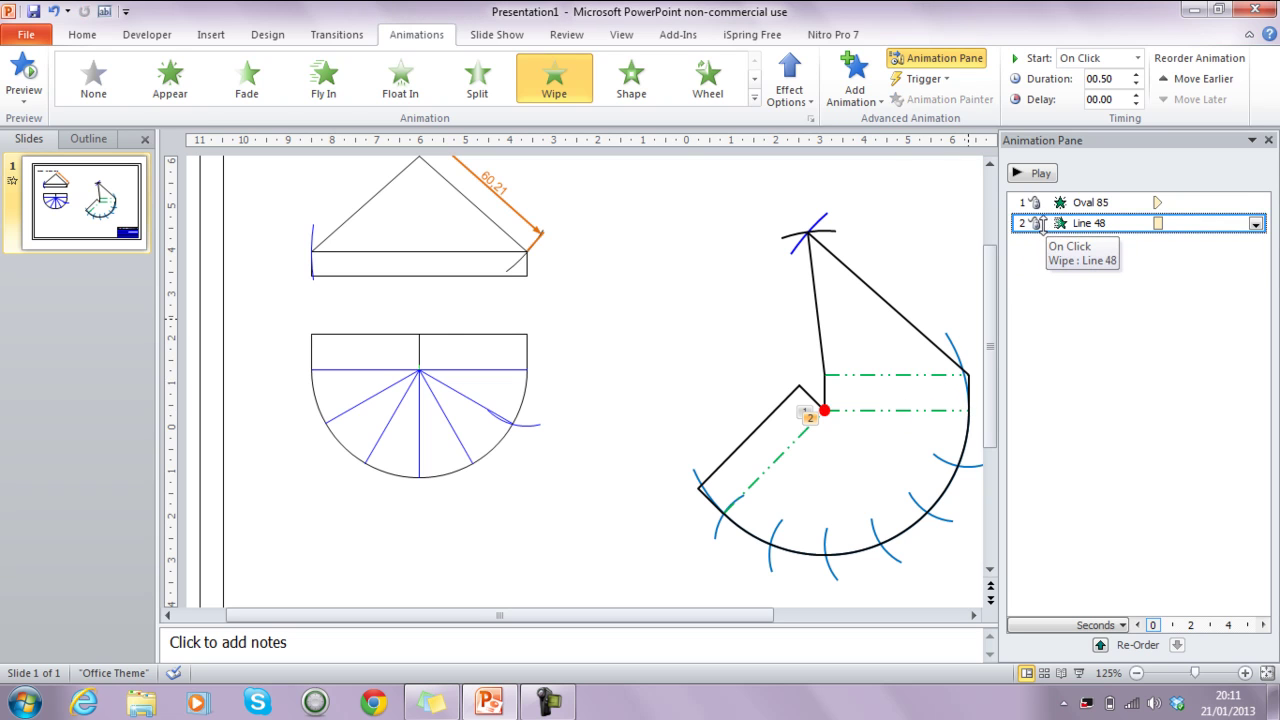
pyautogui.click(790, 88)
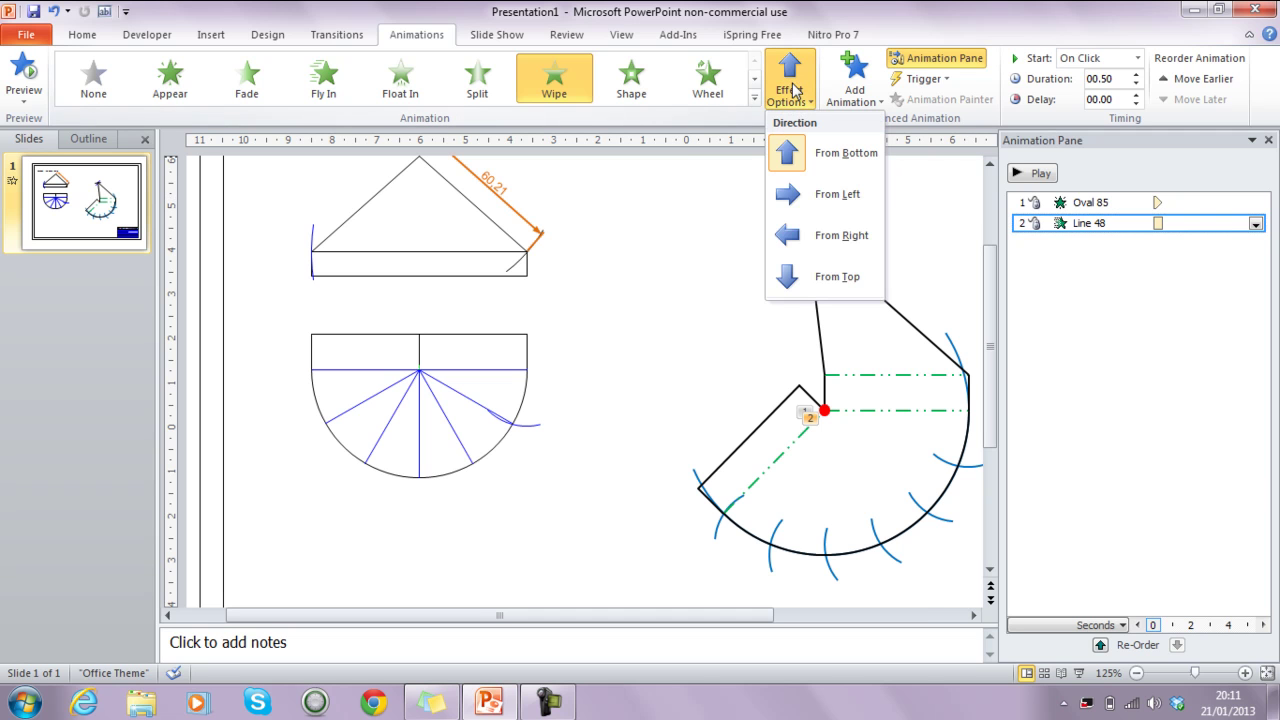
pyautogui.click(822, 193)
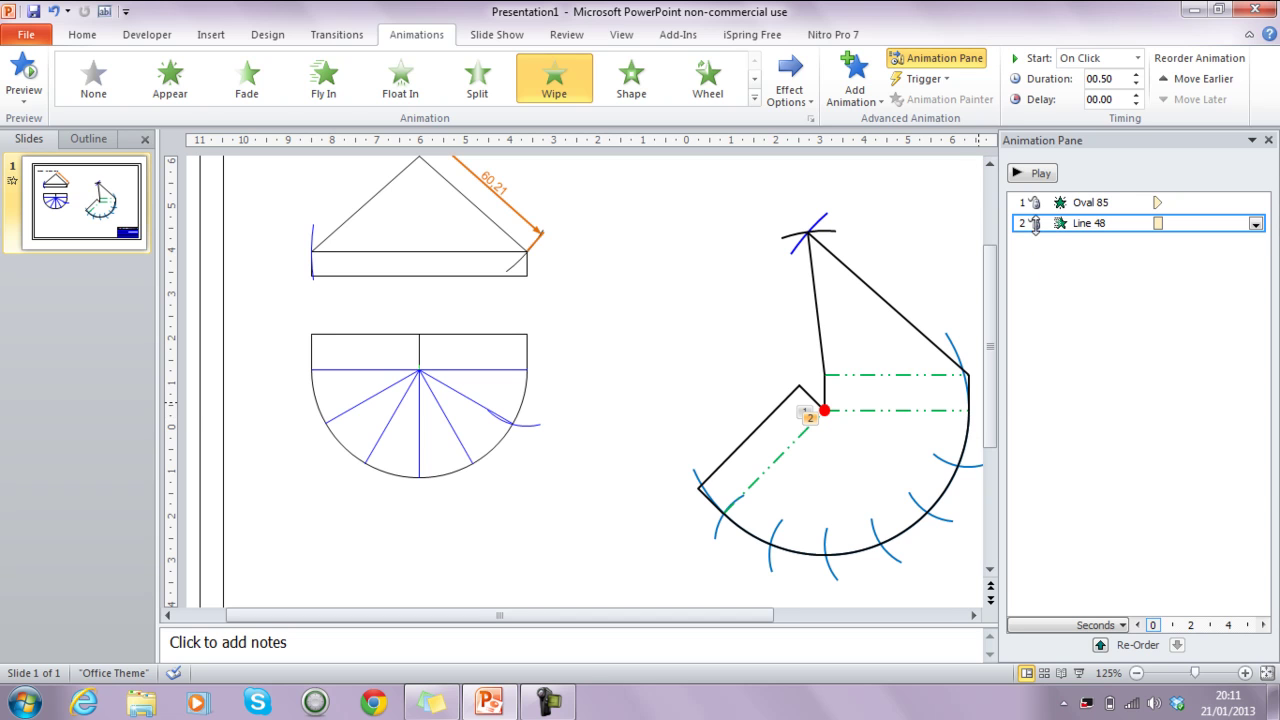
pyautogui.click(1136, 75)
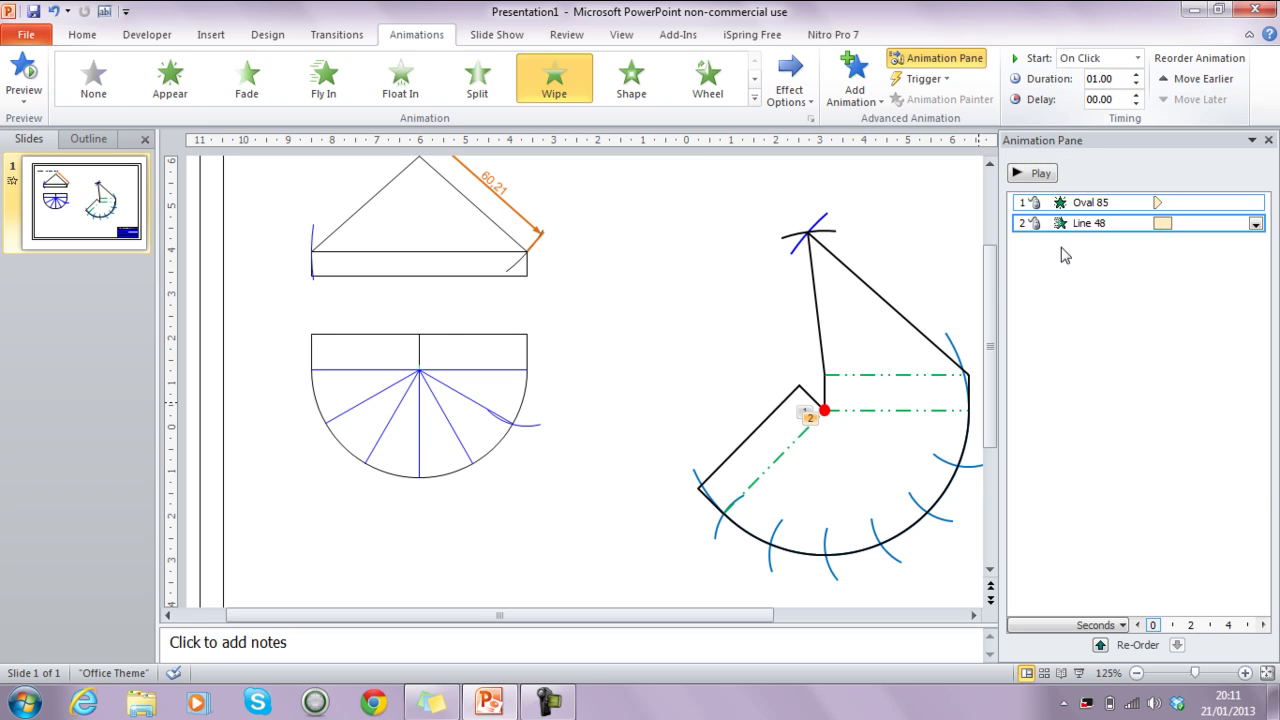
pyautogui.moveTo(1172, 223); pyautogui.dragTo(1166, 228)
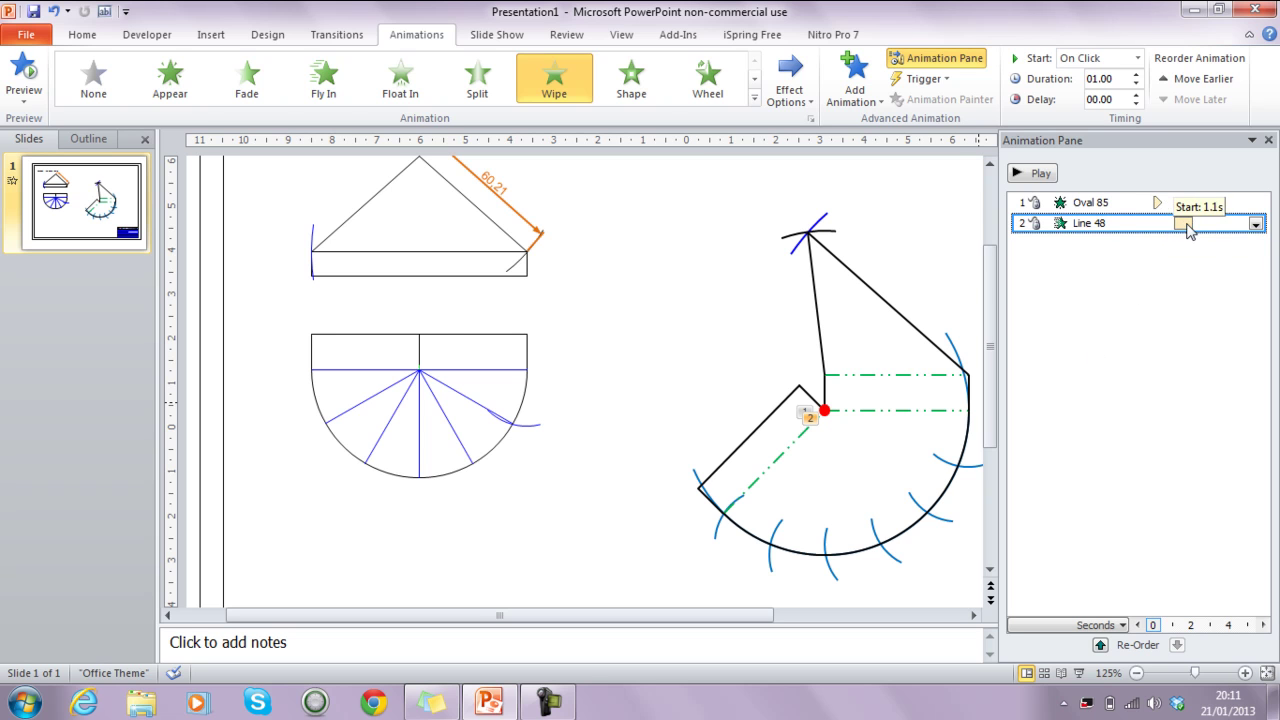
pyautogui.moveTo(1157, 228); pyautogui.dragTo(1166, 228)
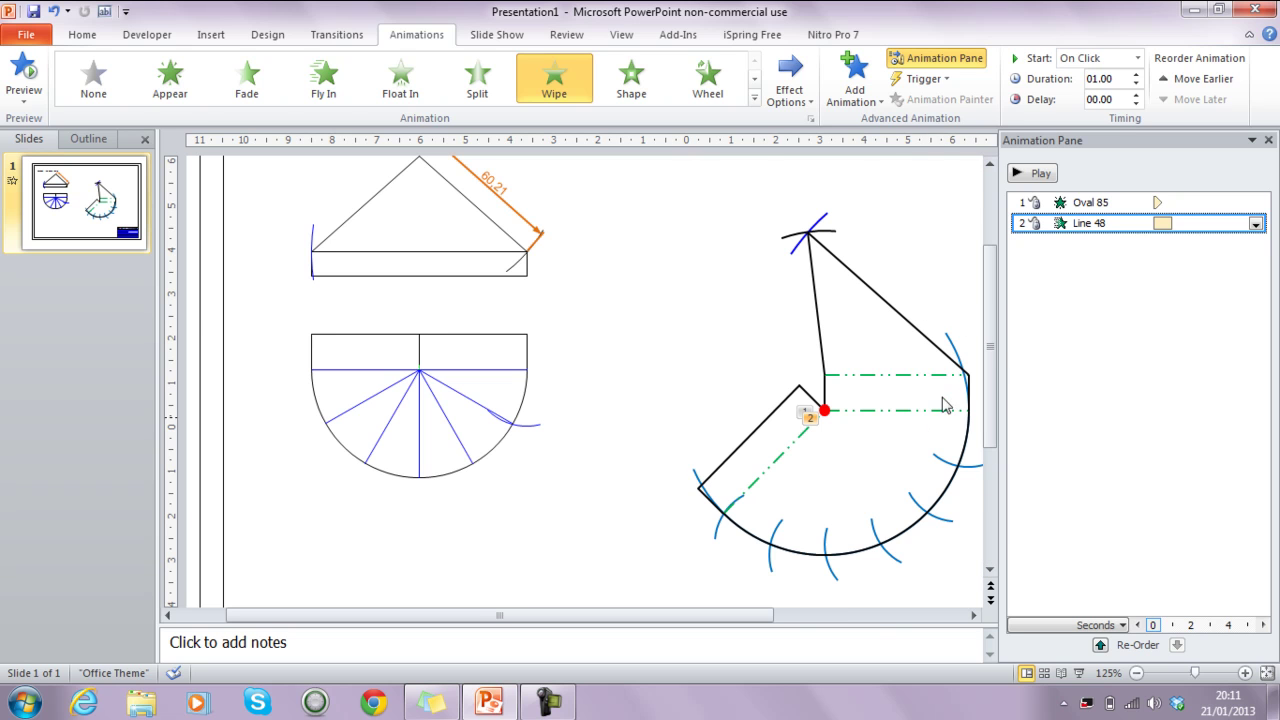
# Apply the Wheel entrance animation with 1 Spoke to the large blue construction arc, and preview the animations as a slide show
pyautogui.click(951, 343)
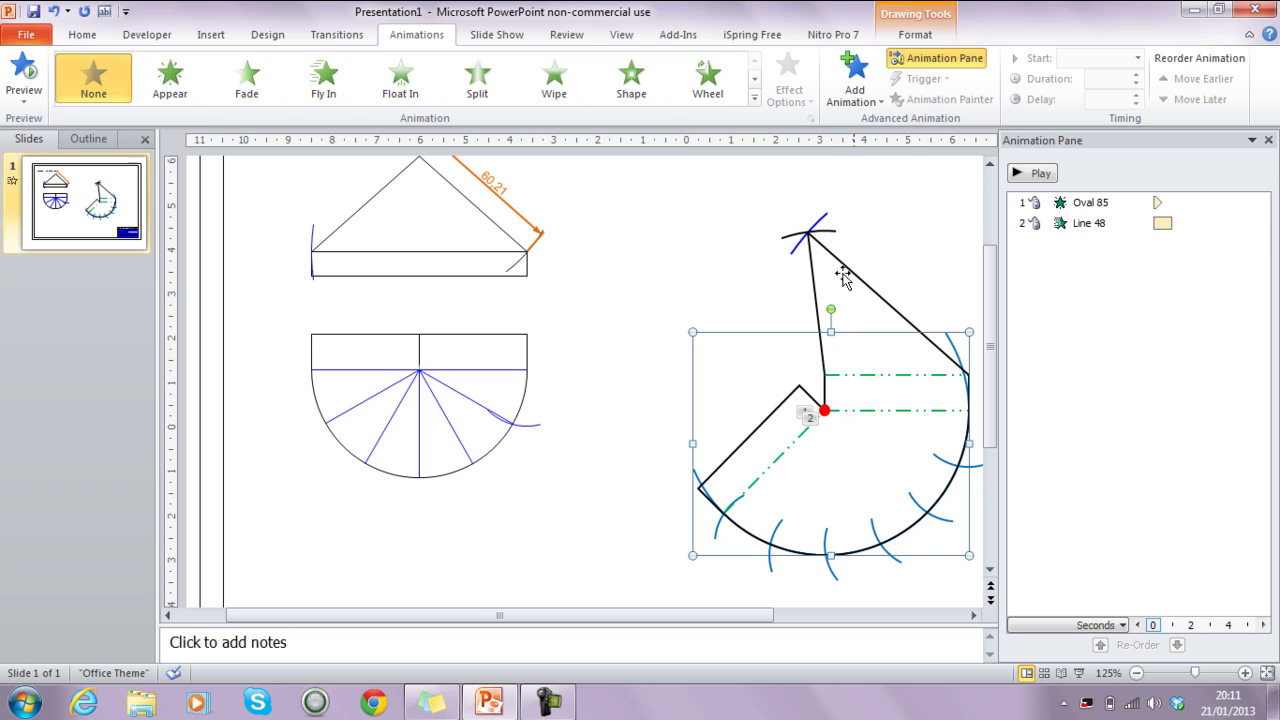
pyautogui.click(706, 86)
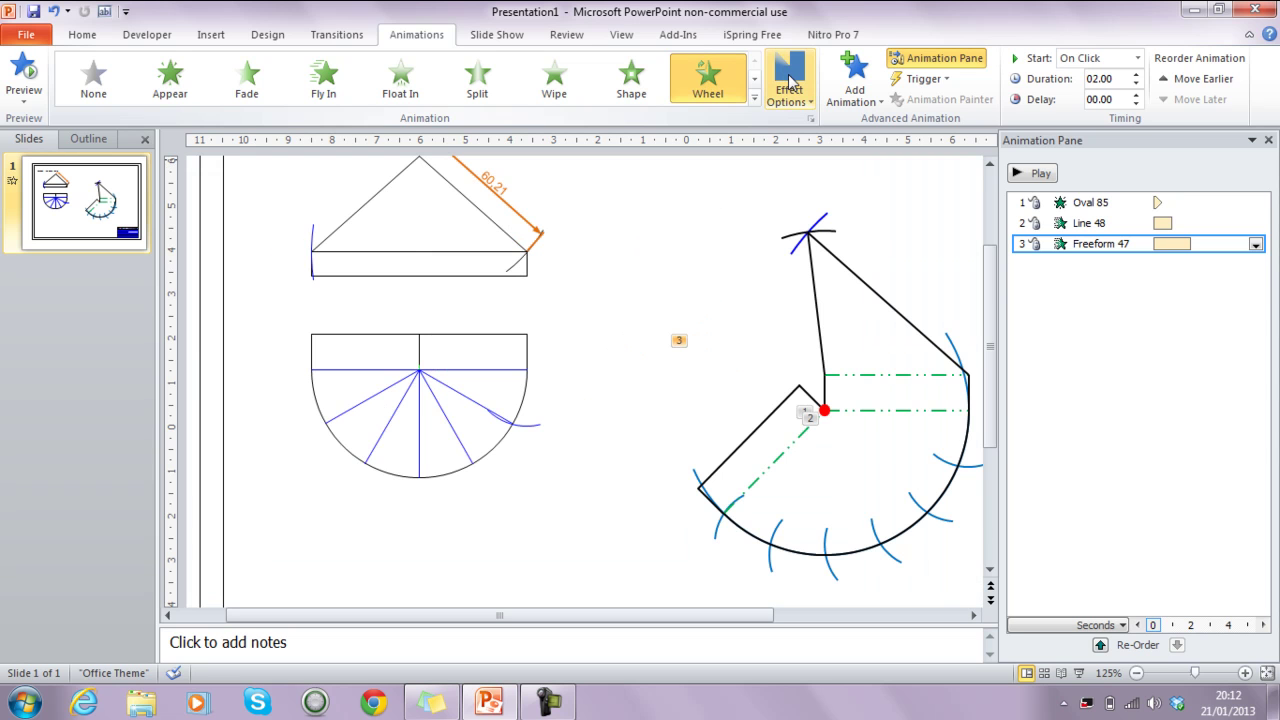
pyautogui.click(790, 80)
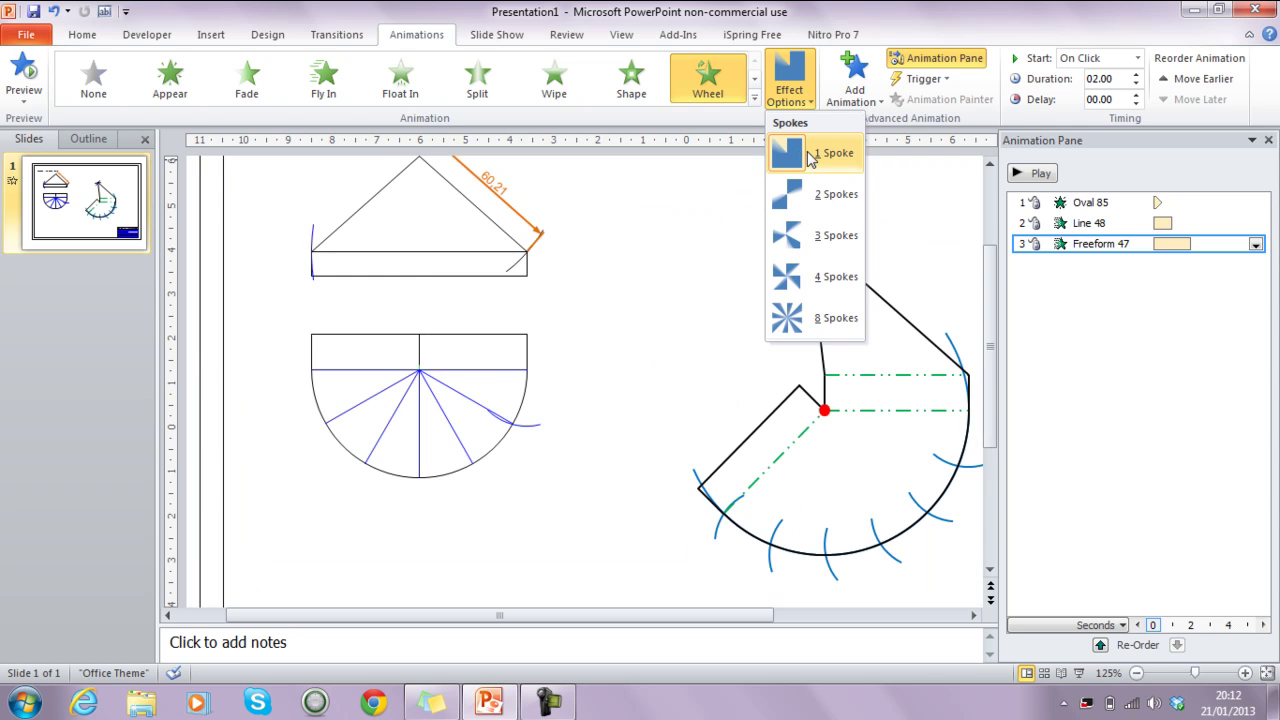
pyautogui.click(810, 158)
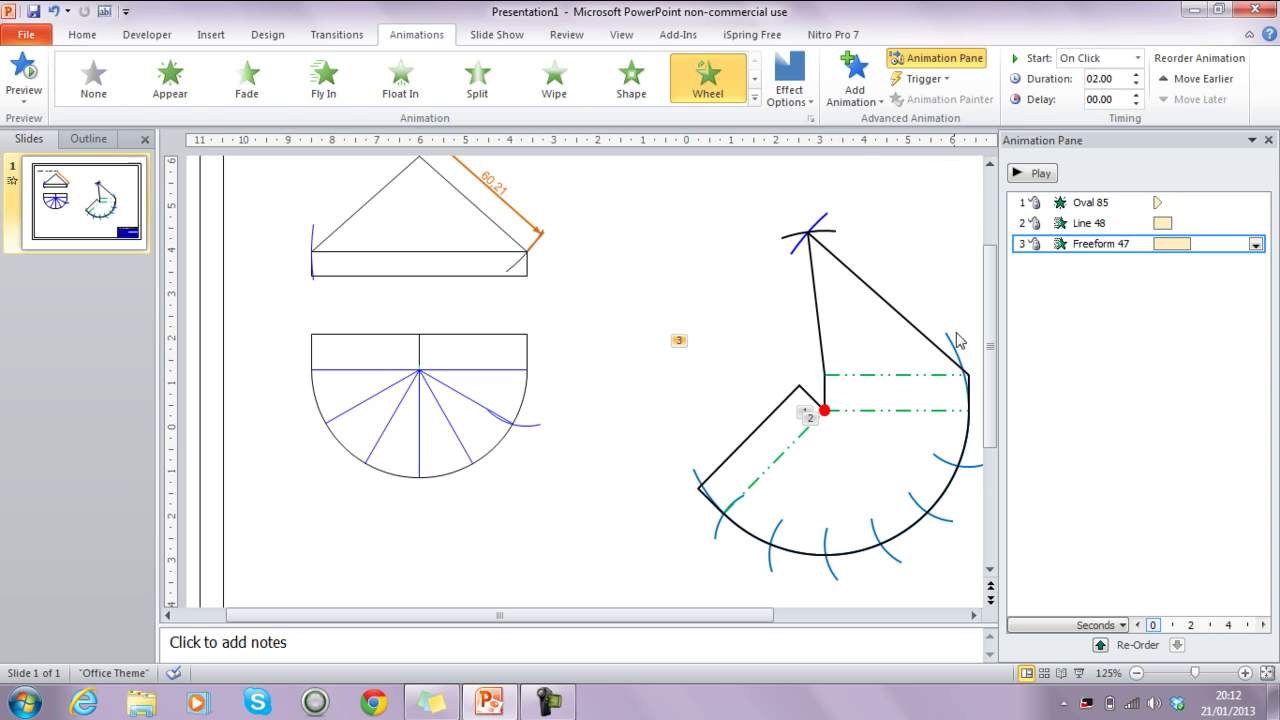
pyautogui.click(1081, 673)
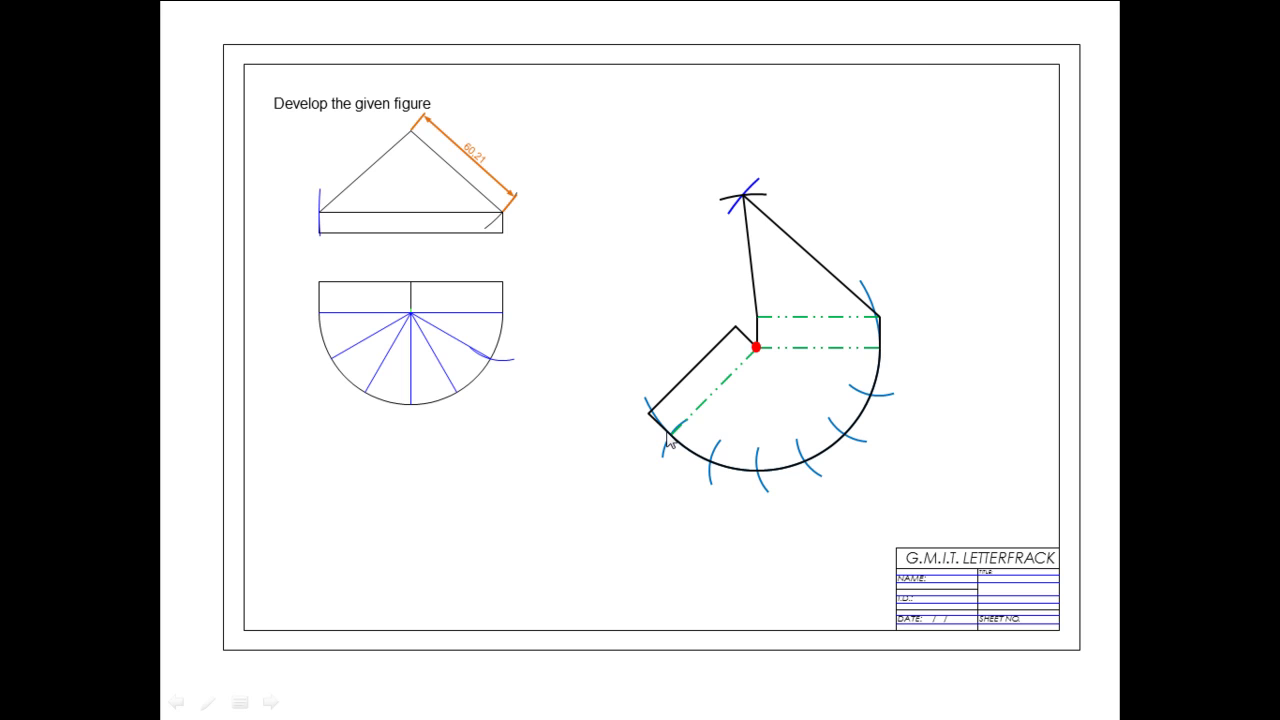
pyautogui.press('Escape')
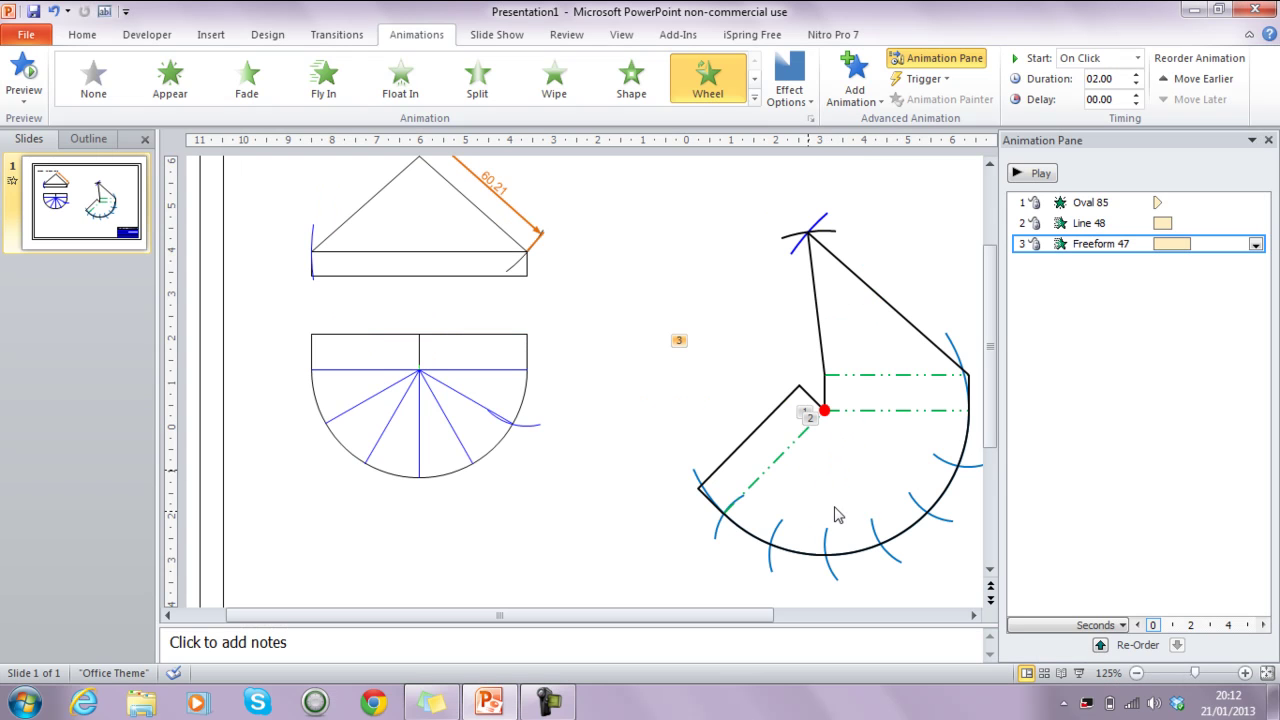
# Apply the Wipe entrance animation to the diagonal green dash-dot line, running From Top
pyautogui.click(791, 452)
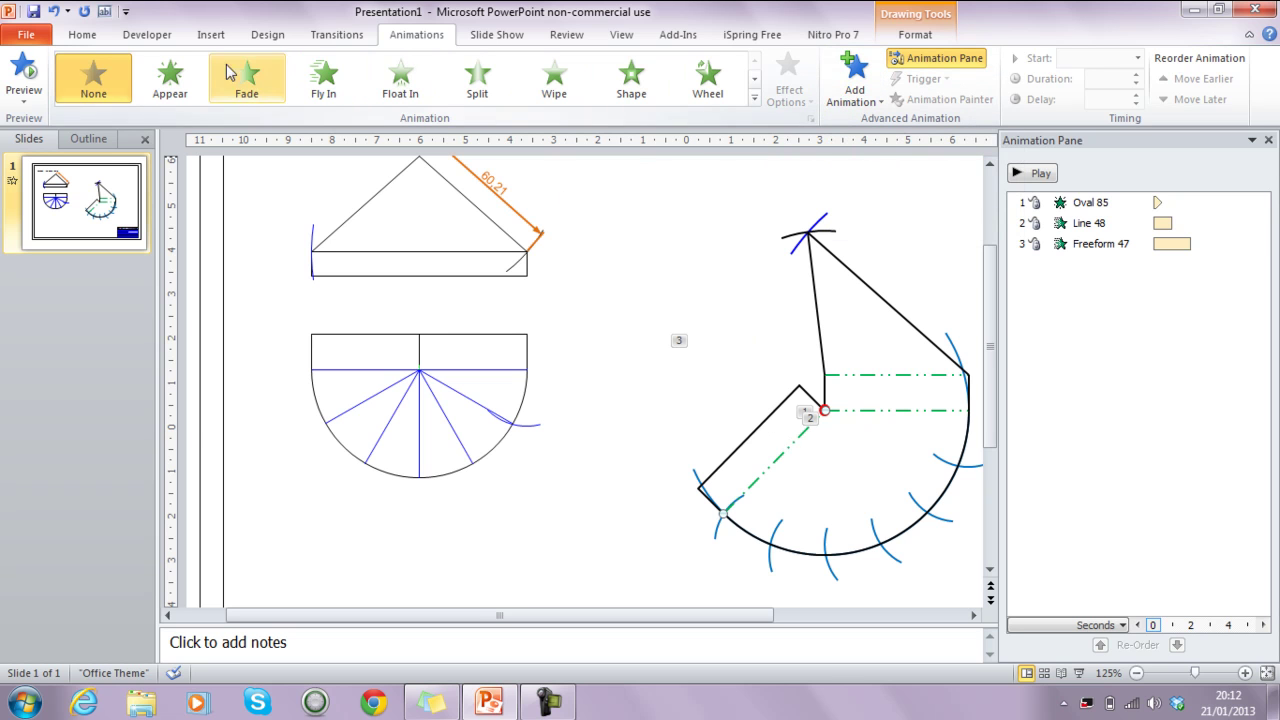
pyautogui.click(554, 78)
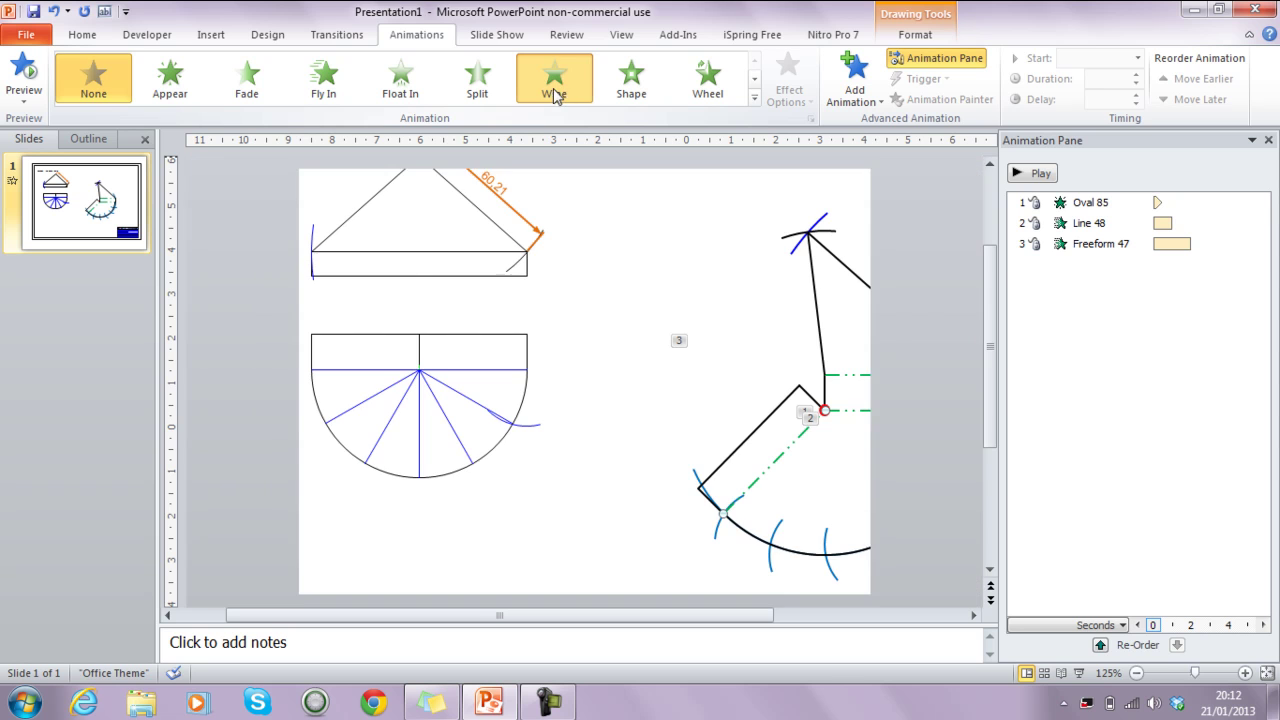
pyautogui.click(789, 80)
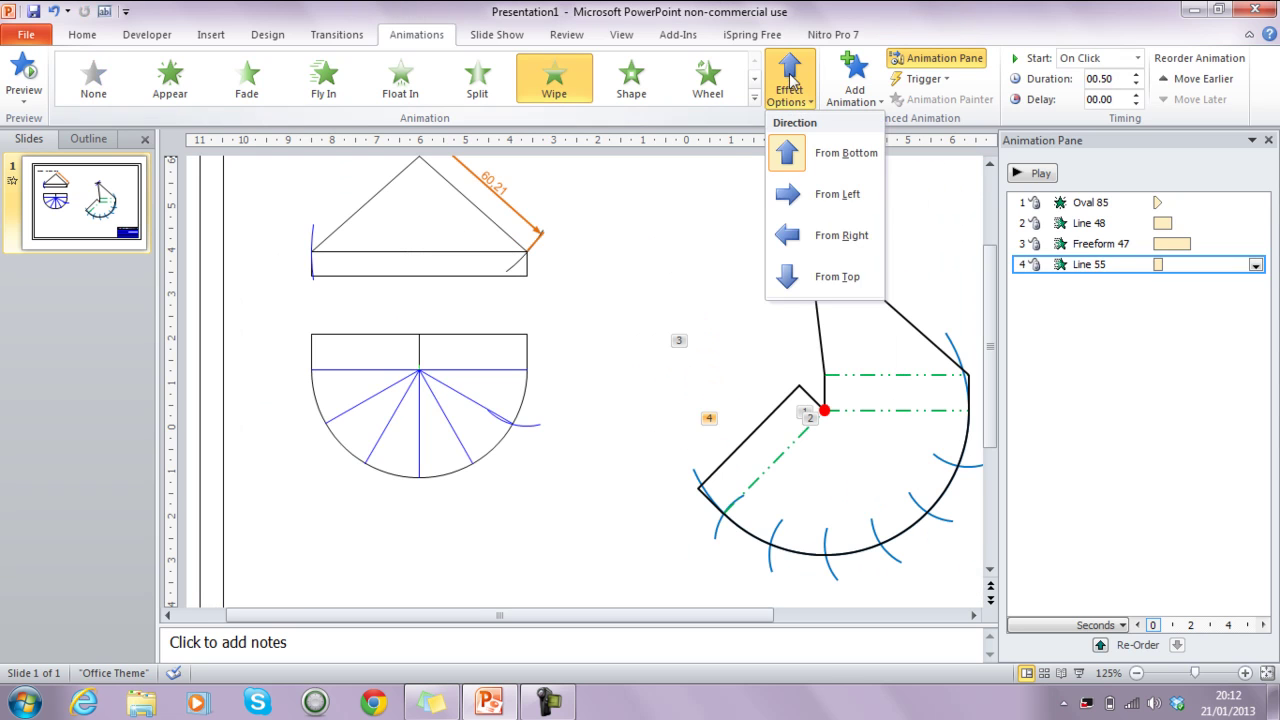
pyautogui.click(811, 280)
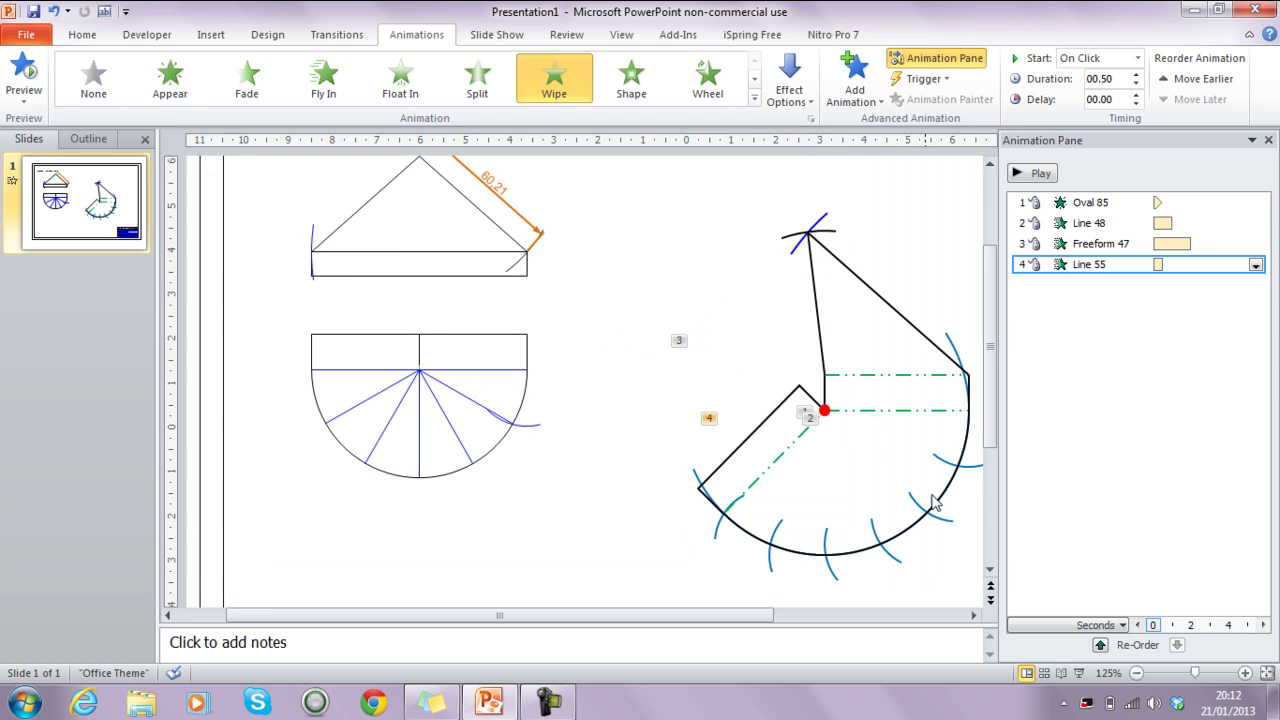
# Apply the Wheel entrance animation to the large black arc, and preview the animation sequence as a slide show
pyautogui.click(946, 490)
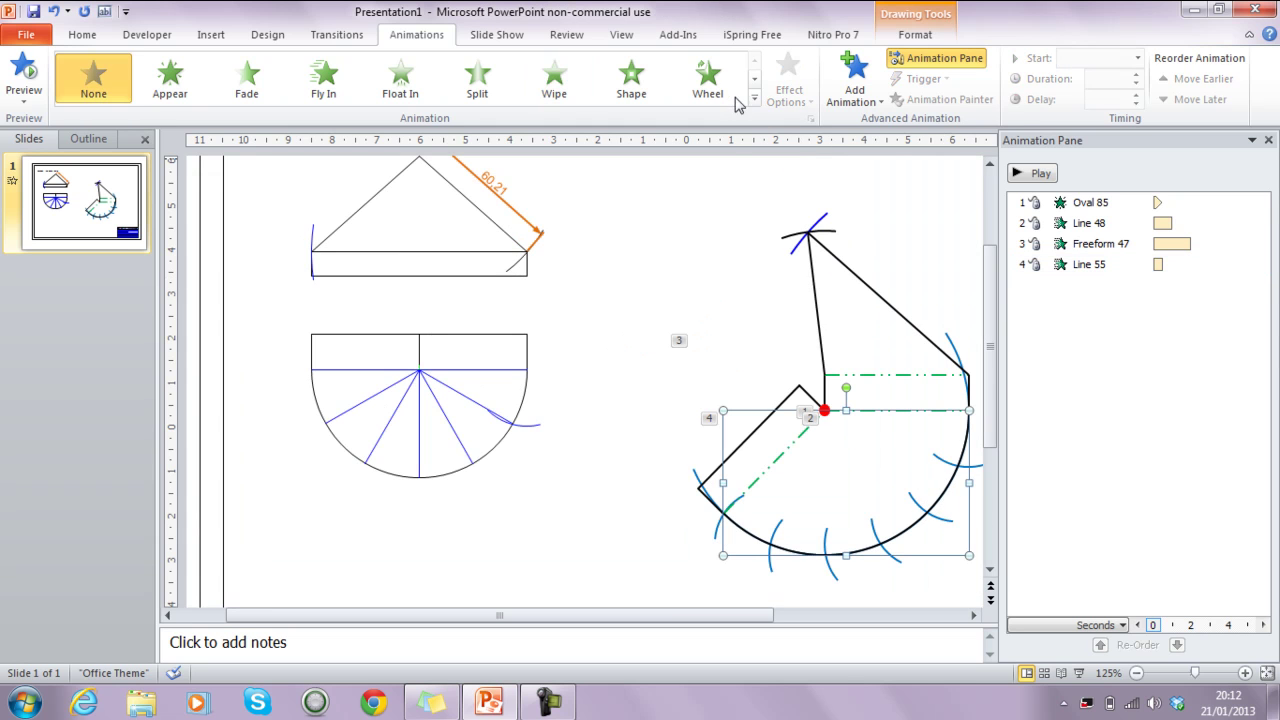
pyautogui.click(708, 80)
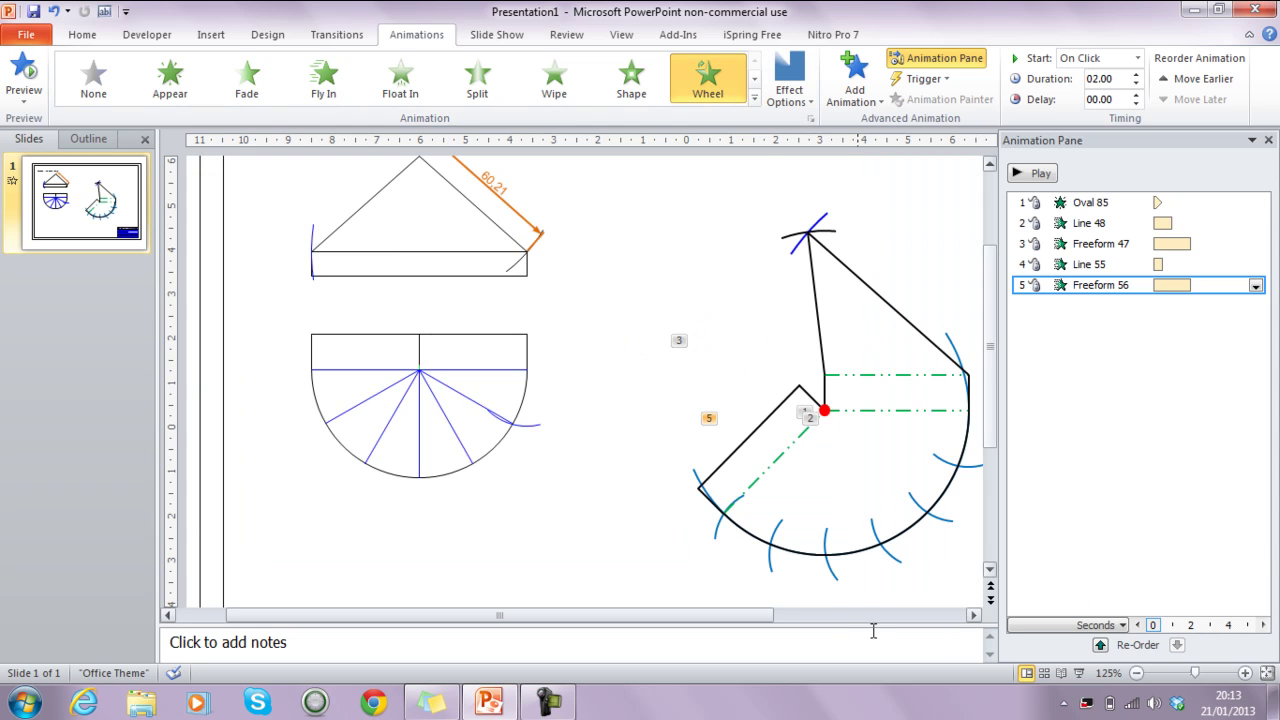
pyautogui.click(1078, 674)
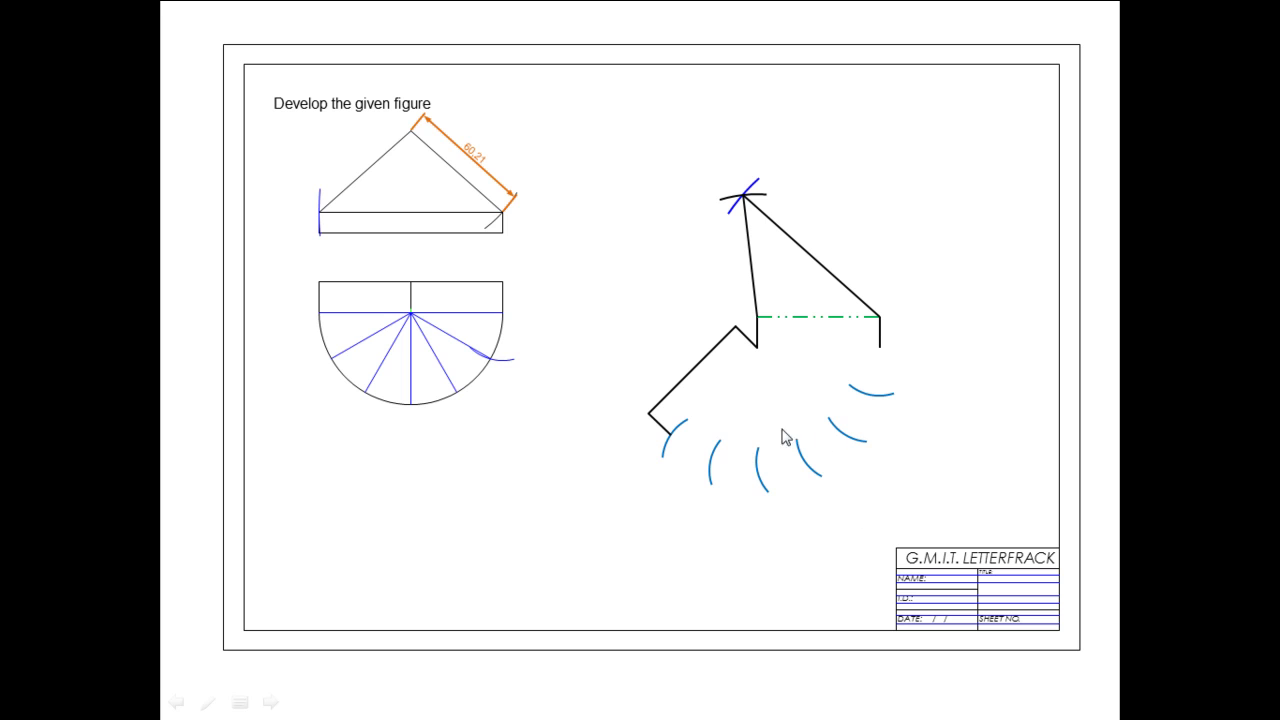
pyautogui.click(760, 358)
pyautogui.click(765, 358)
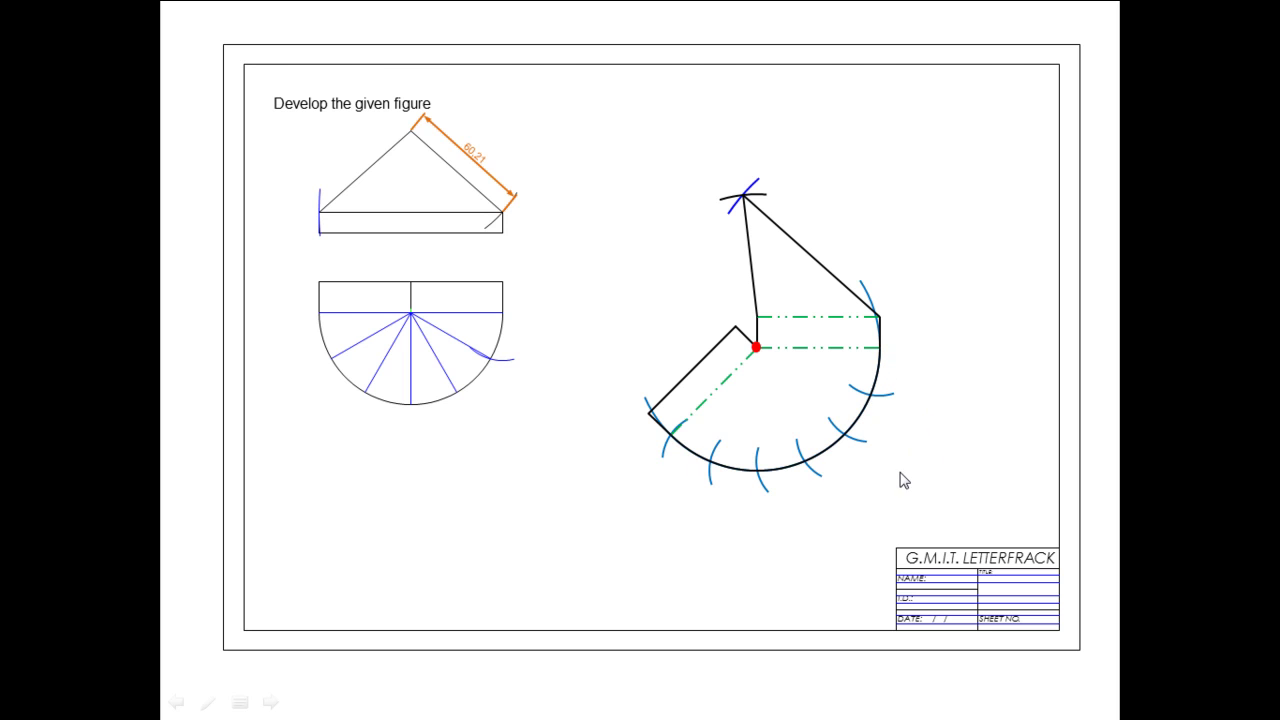
pyautogui.press('Escape')
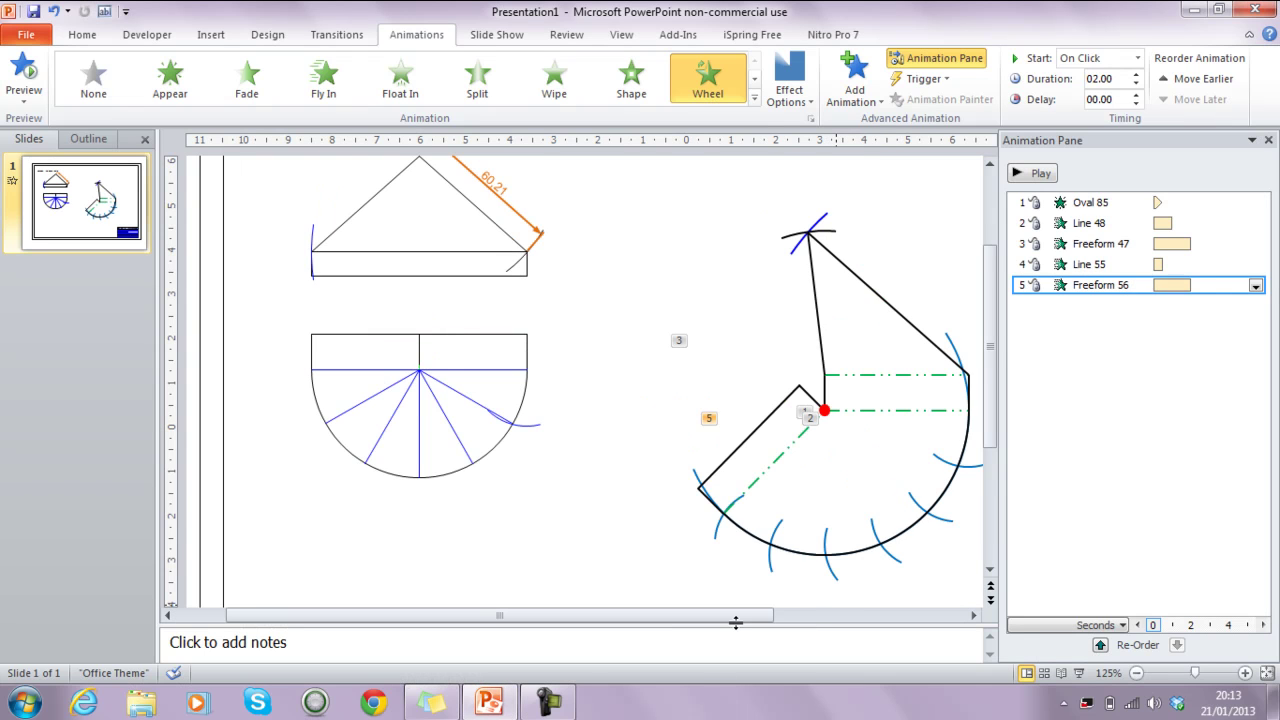
# Apply the Wipe entrance animation to all six short blue arcs crossing the large black arc together
pyautogui.moveTo(735, 618); pyautogui.dragTo(812, 610)
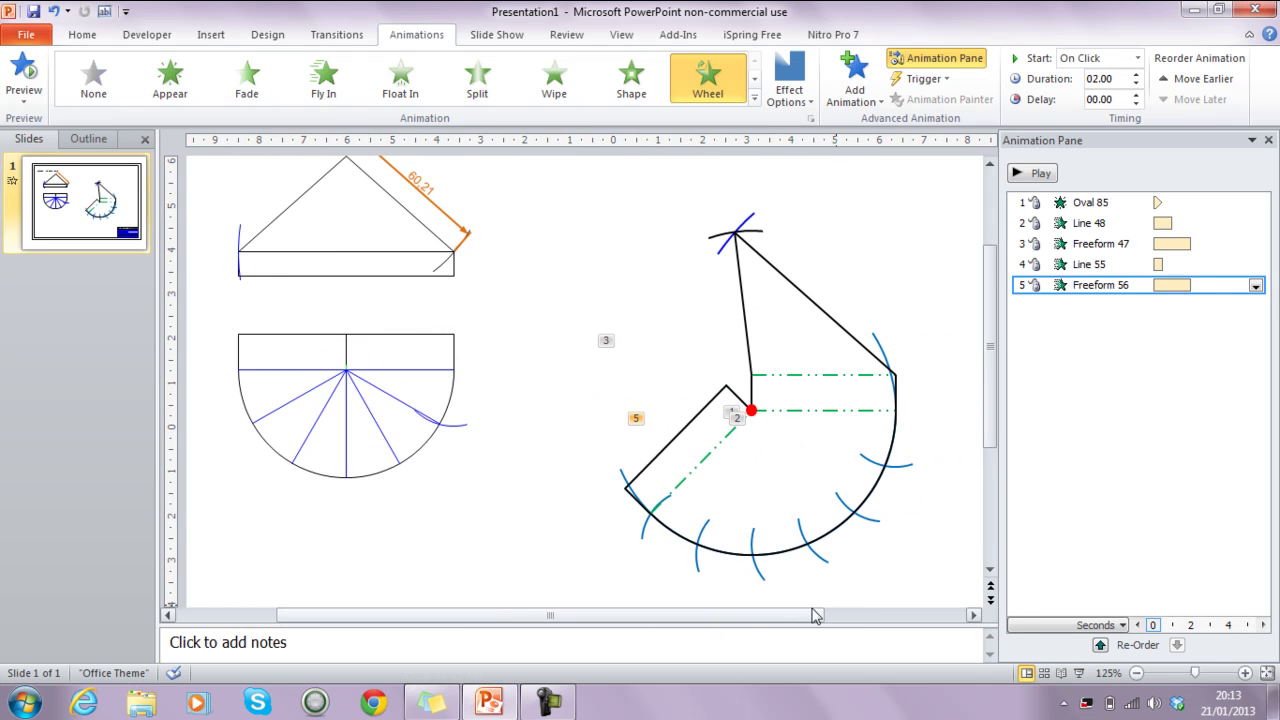
pyautogui.click(903, 467)
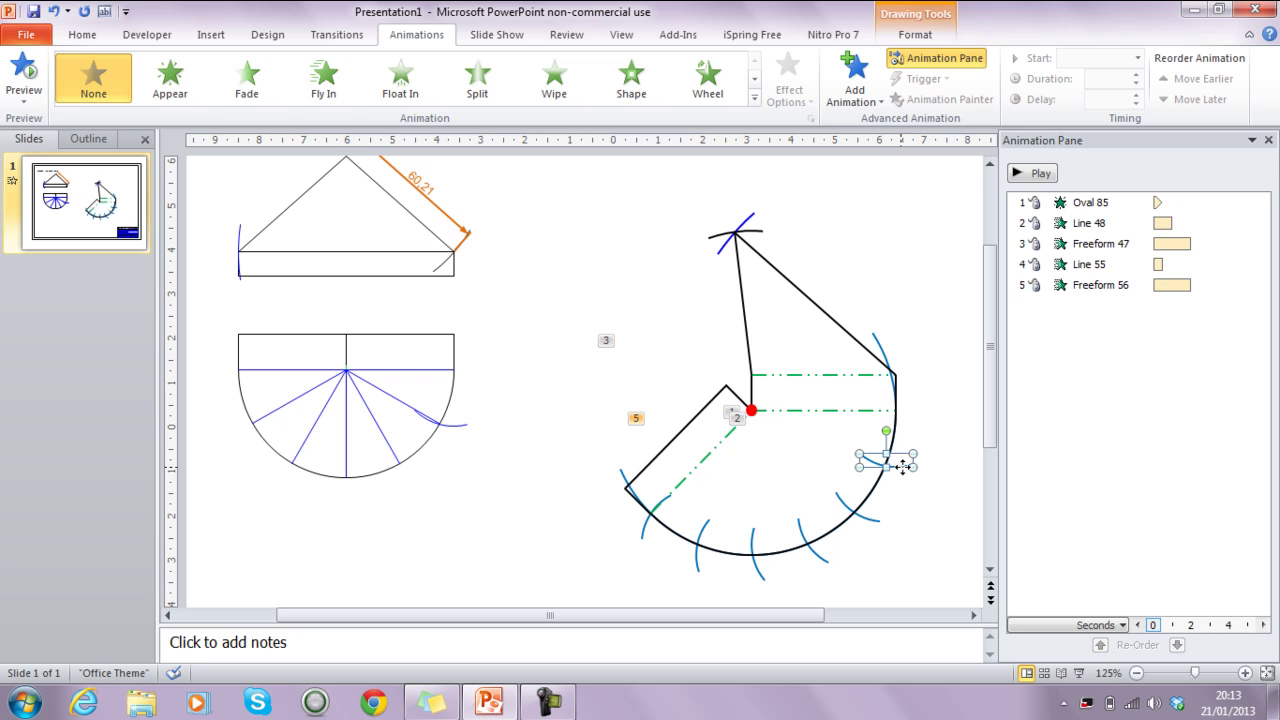
pyautogui.keyDown('shift'); pyautogui.click(872, 517); pyautogui.keyUp('shift')
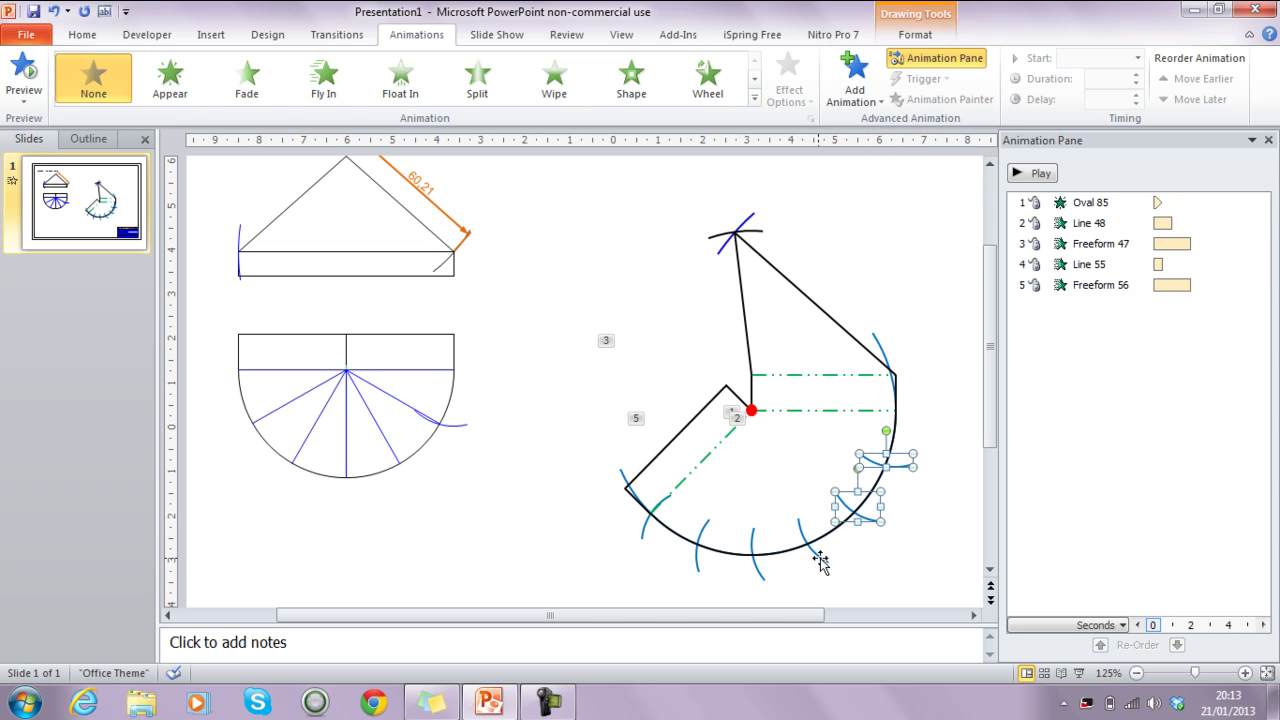
pyautogui.keyDown('shift'); pyautogui.click(823, 557); pyautogui.keyUp('shift')
pyautogui.keyDown('shift'); pyautogui.click(758, 566); pyautogui.keyUp('shift')
pyautogui.keyDown('shift'); pyautogui.click(703, 568); pyautogui.keyUp('shift')
pyautogui.keyDown('shift'); pyautogui.click(644, 530); pyautogui.keyUp('shift')
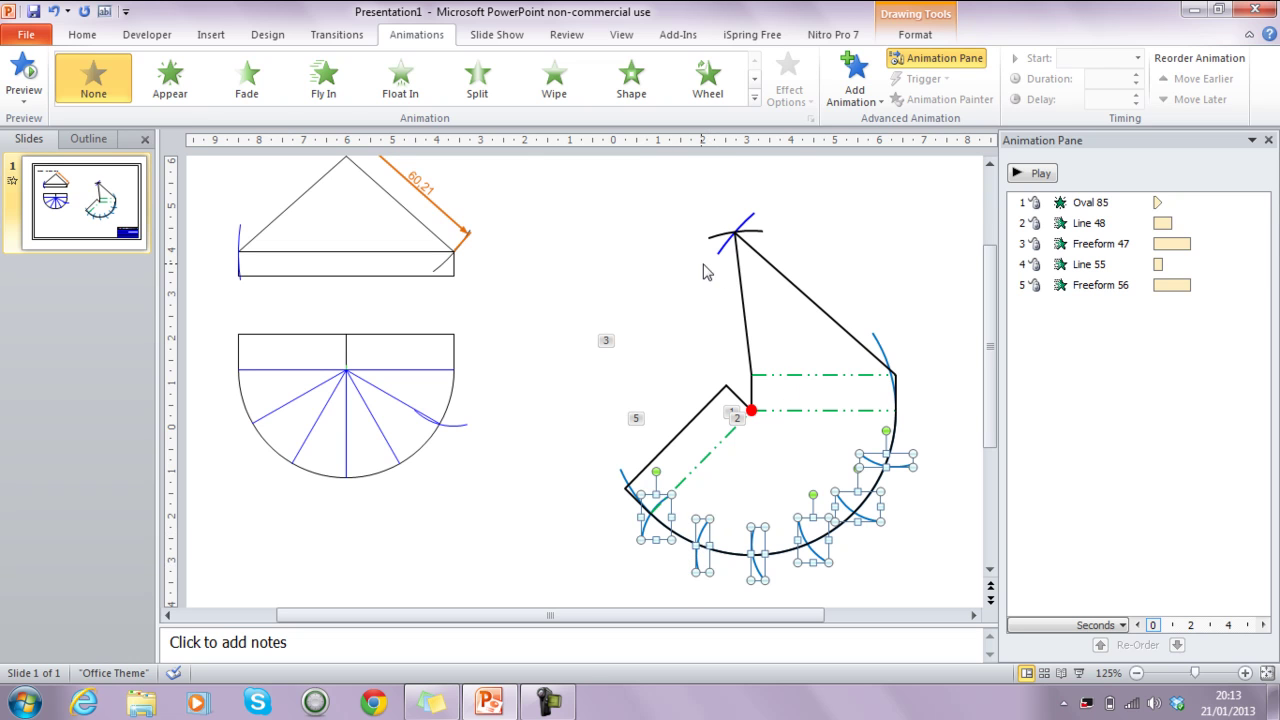
pyautogui.click(553, 91)
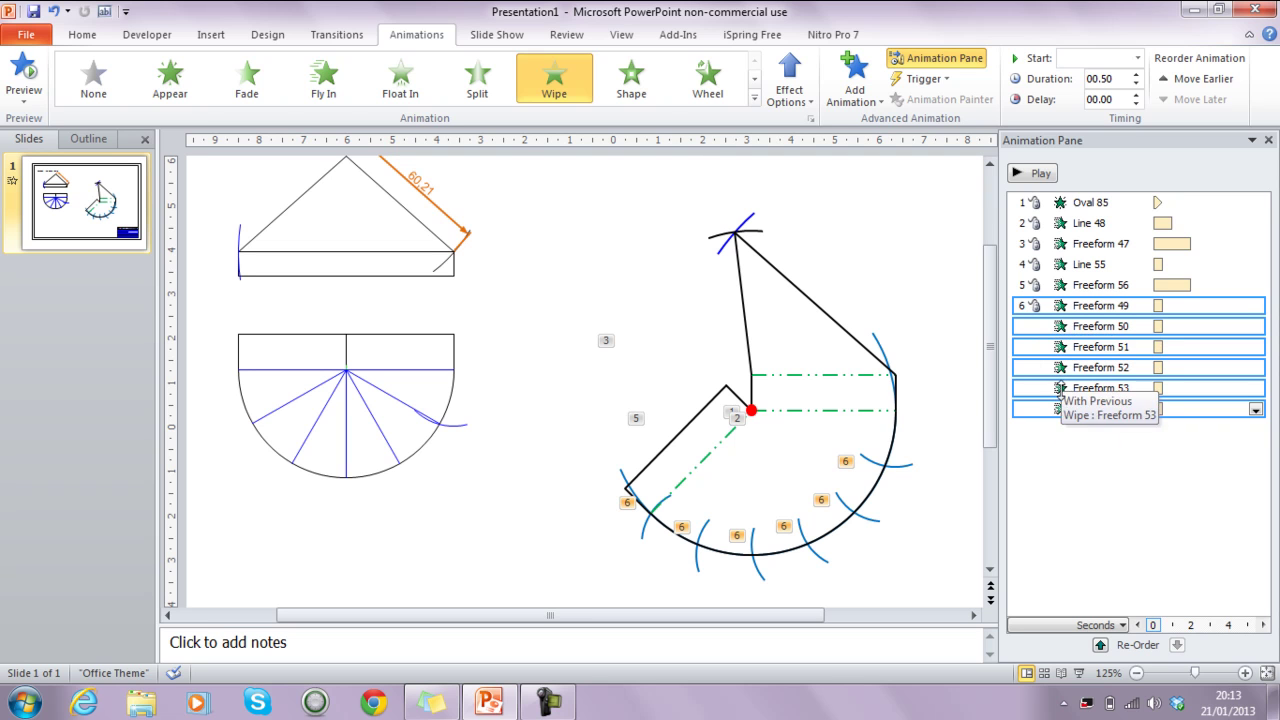
# Set the six short arcs' Wipe animations to start After Previous, except the first one, Freeform 49, which starts On Click
pyautogui.click(1137, 59)
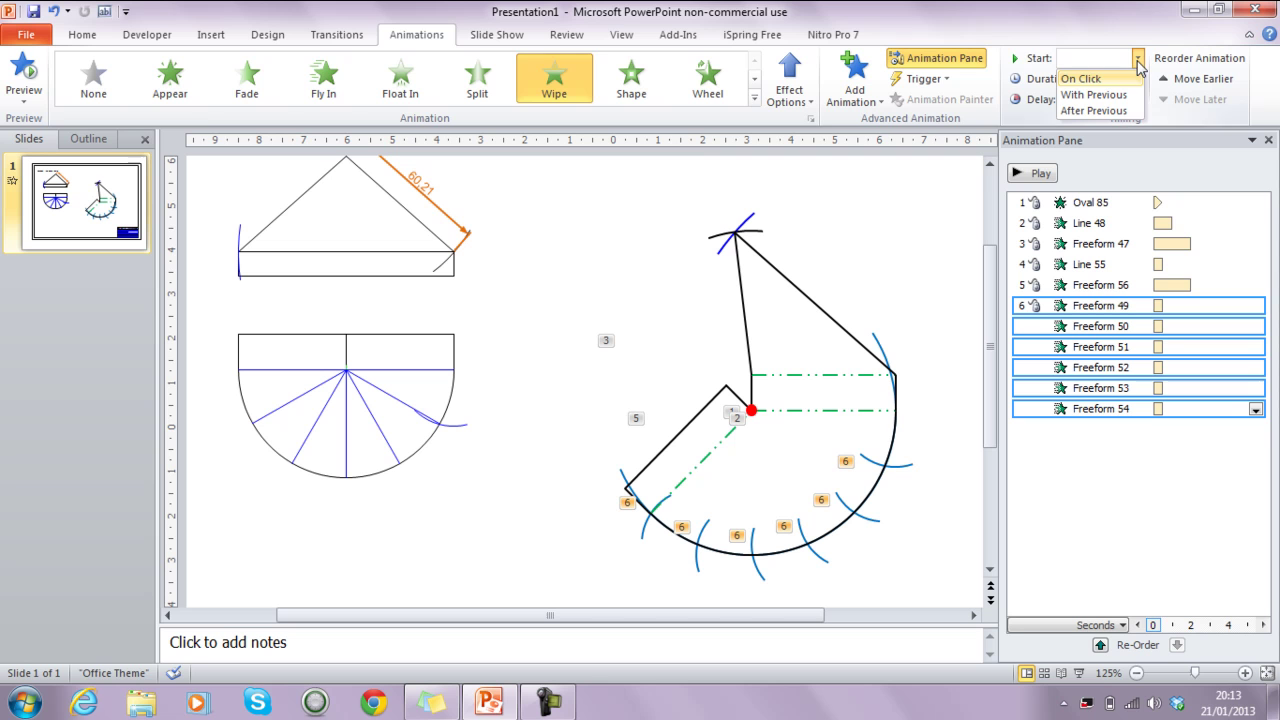
pyautogui.click(1093, 110)
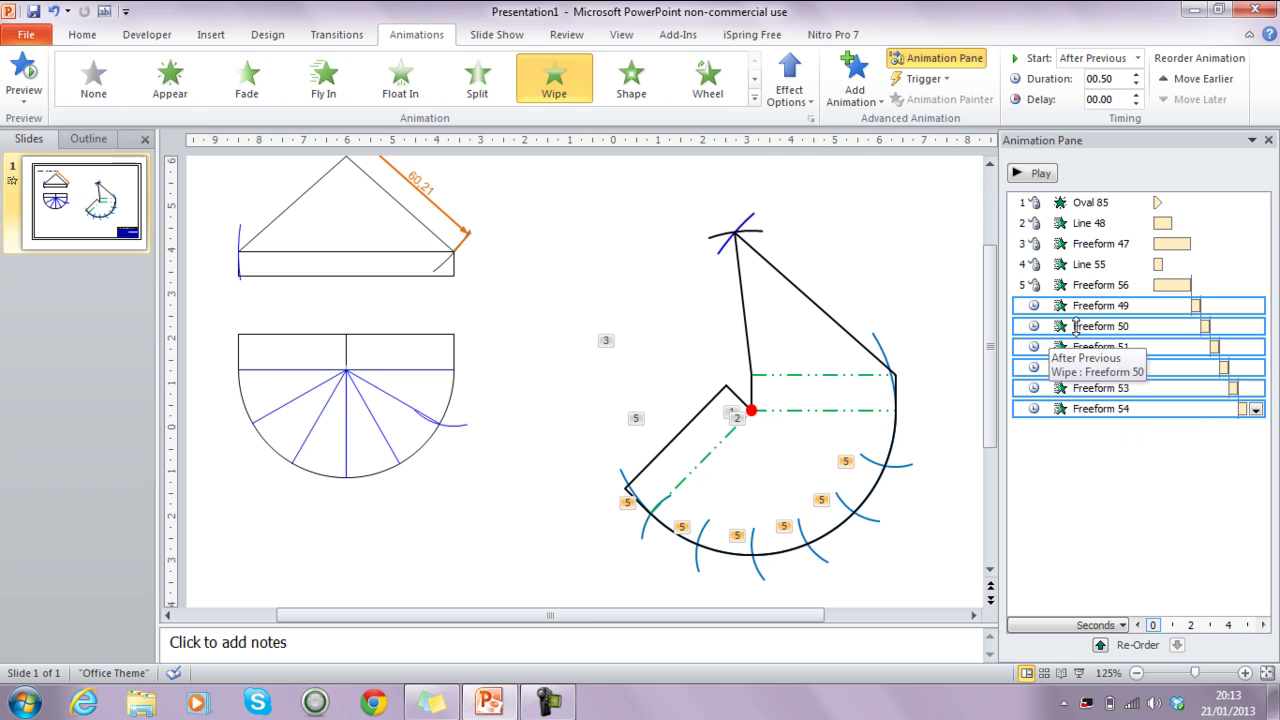
pyautogui.moveTo(1191, 307); pyautogui.dragTo(1199, 308)
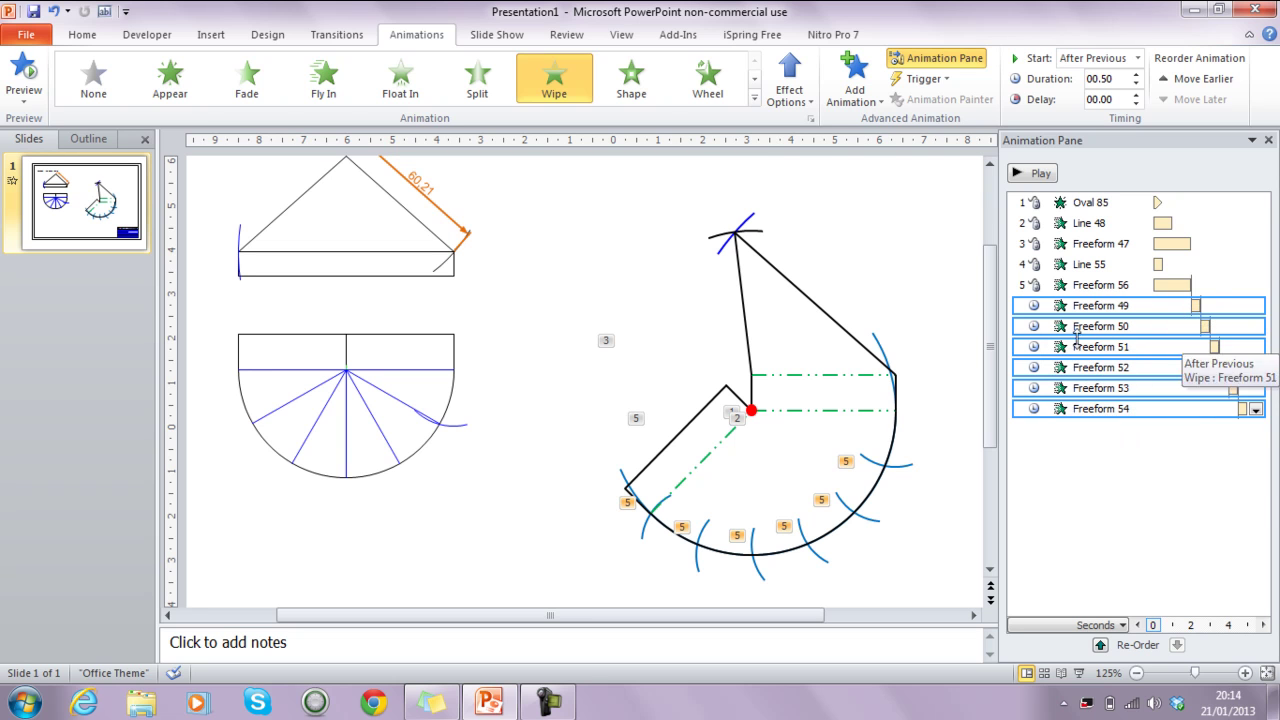
pyautogui.click(1059, 306)
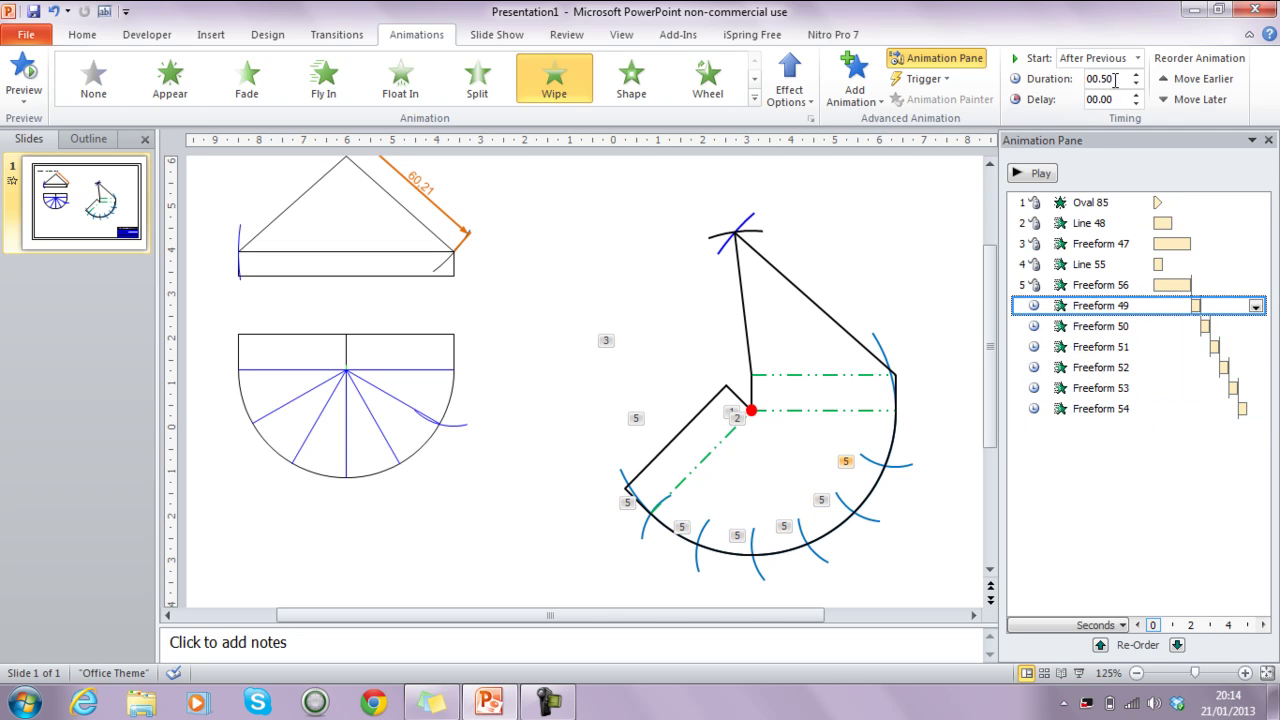
pyautogui.click(1137, 58)
pyautogui.click(1103, 78)
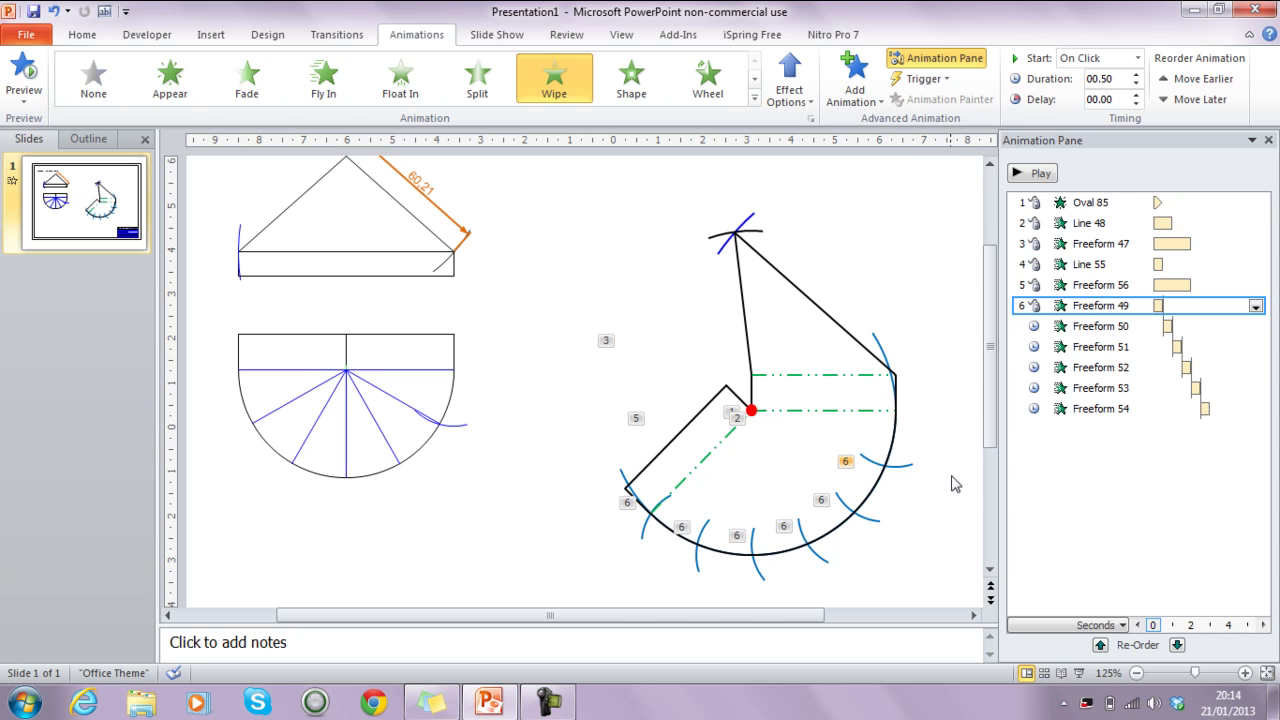
# Set the first short arc's Wipe direction to From Right, and preview the animation sequence as a slide show
pyautogui.click(908, 464)
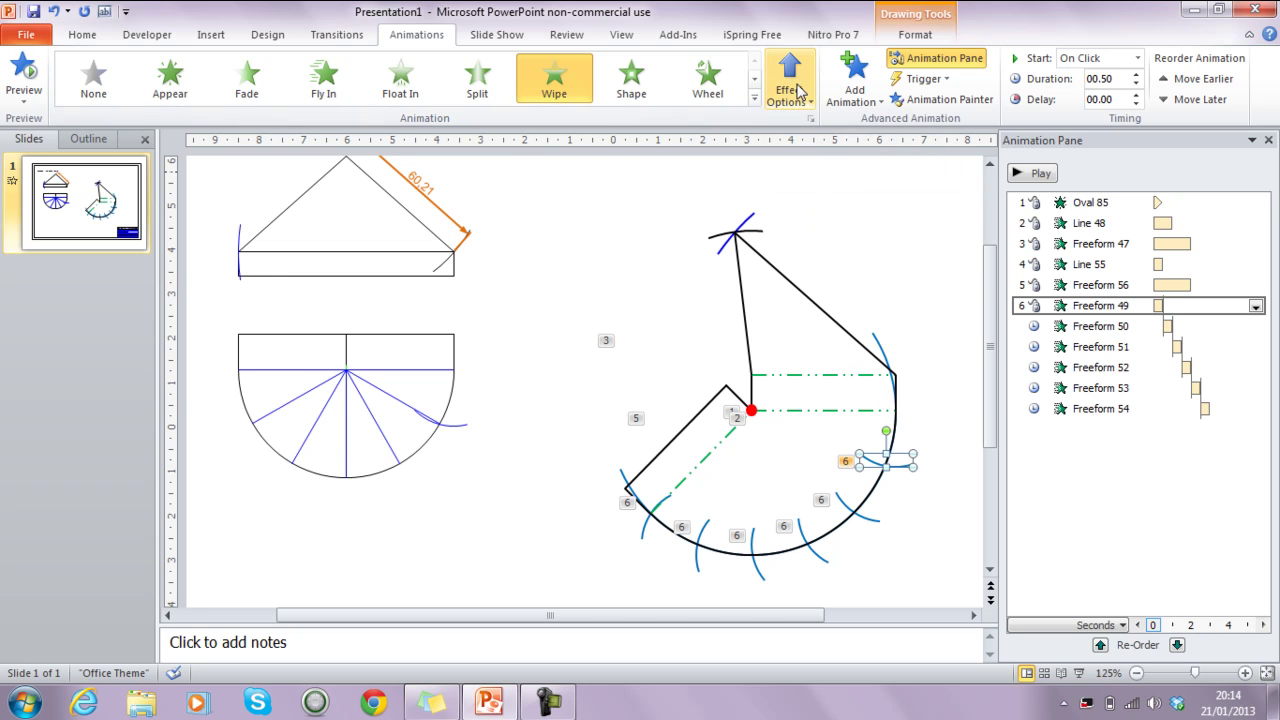
pyautogui.click(800, 92)
pyautogui.click(838, 240)
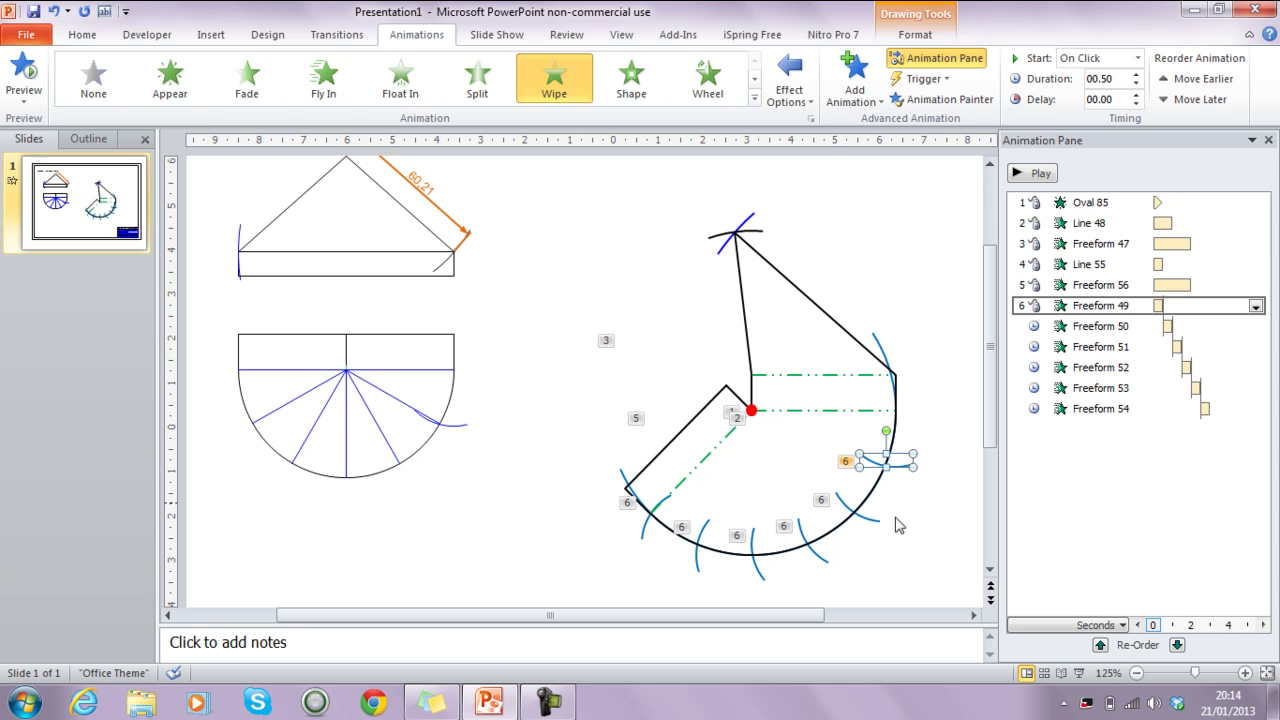
pyautogui.click(1080, 674)
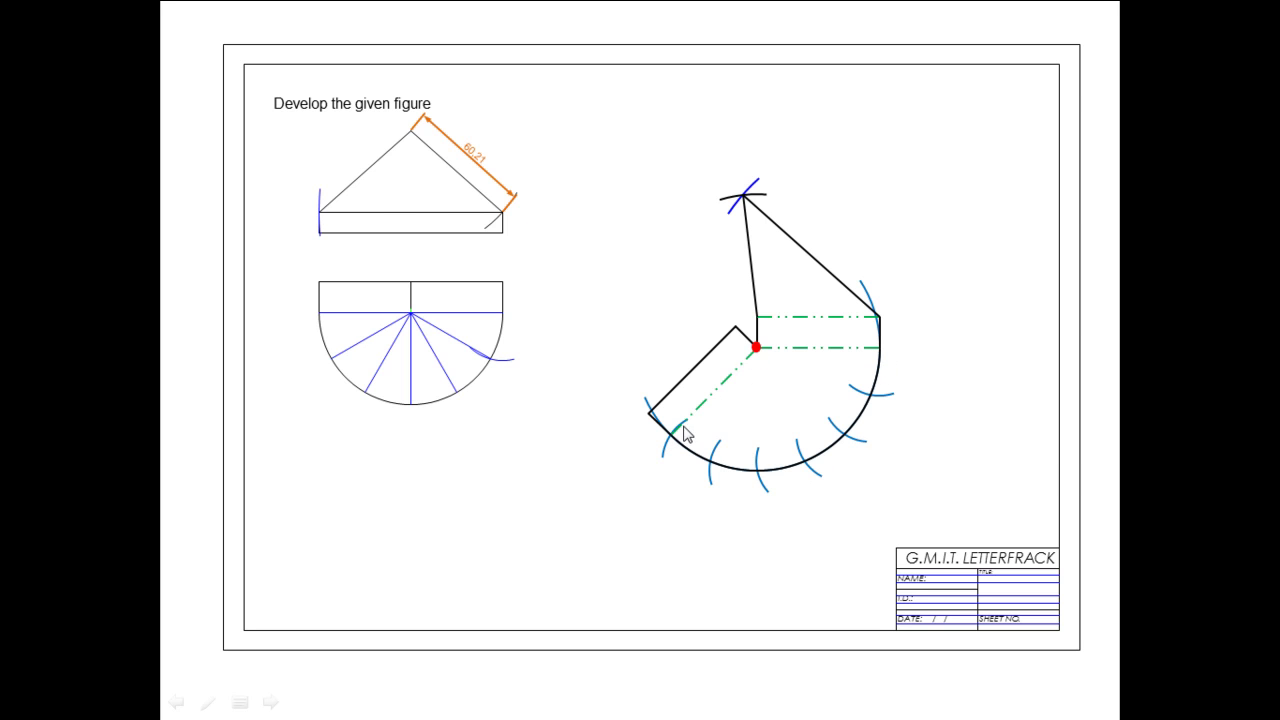
pyautogui.press('Escape')
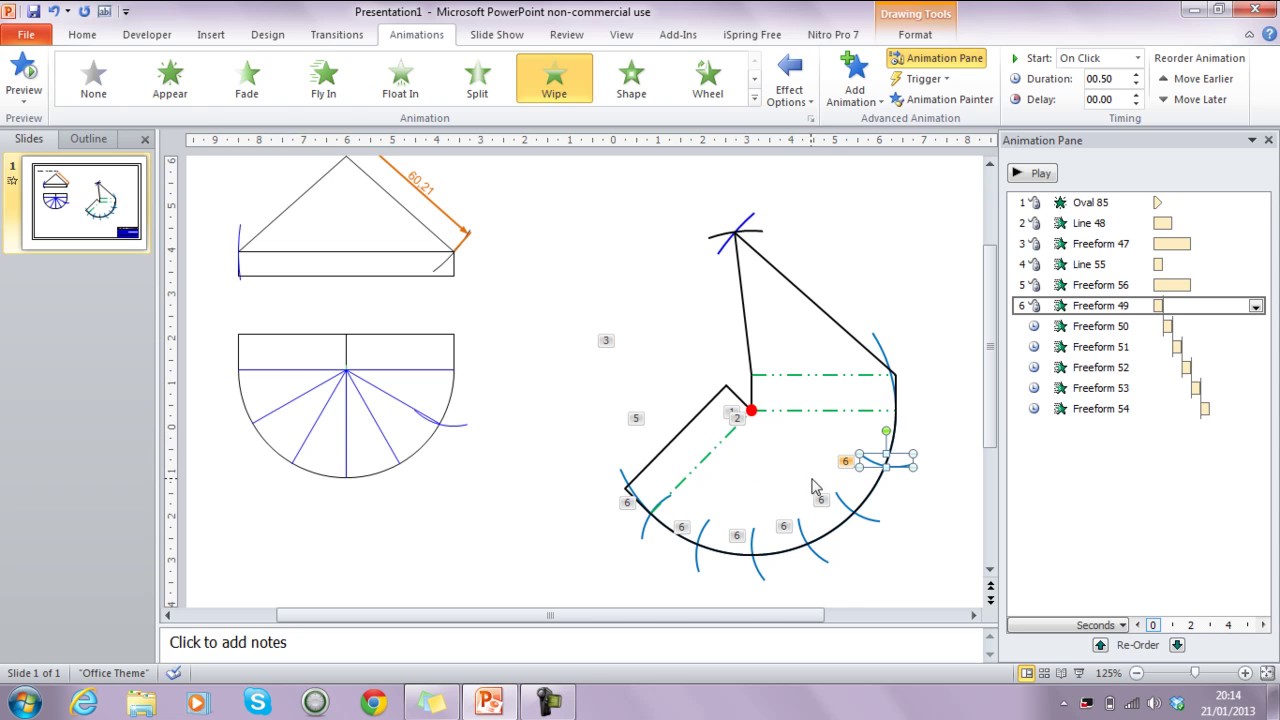
# Reorder the animations so the diagonal green line, Line 55, and finally the large black arc, Freeform 56, play after the short arcs
pyautogui.click(706, 457)
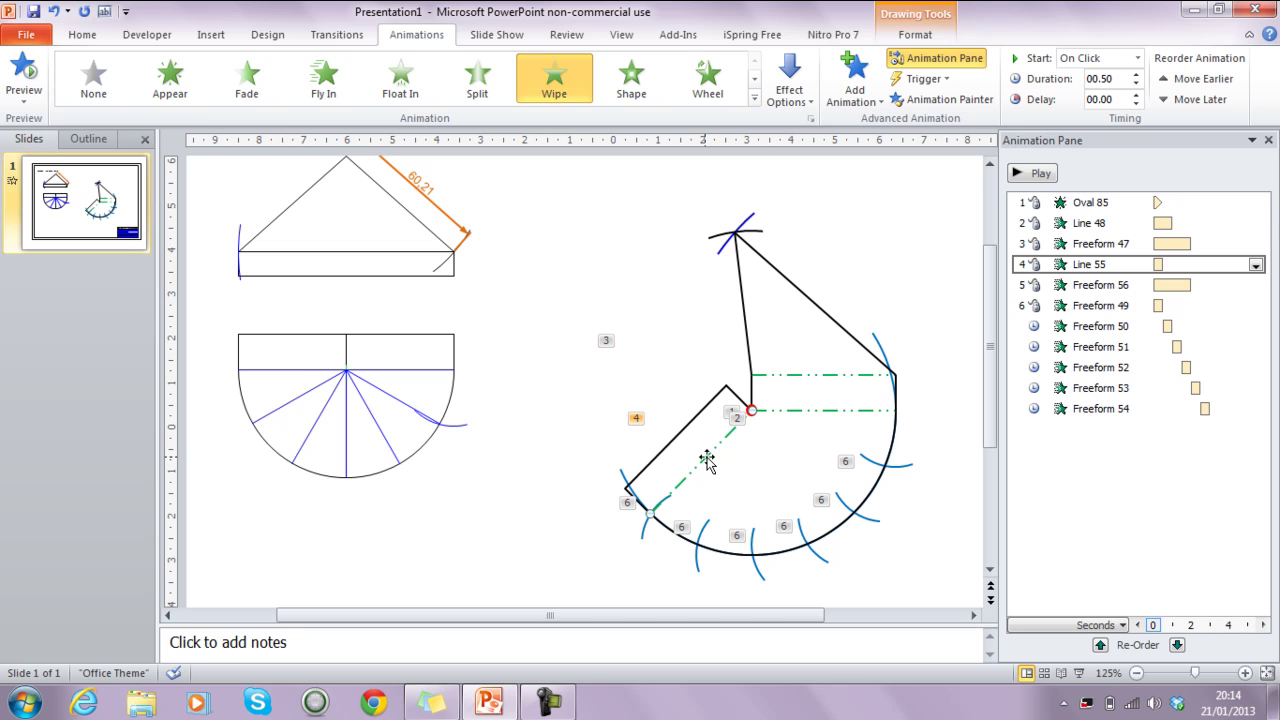
pyautogui.click(1058, 265)
pyautogui.moveTo(1058, 275); pyautogui.dragTo(1065, 428)
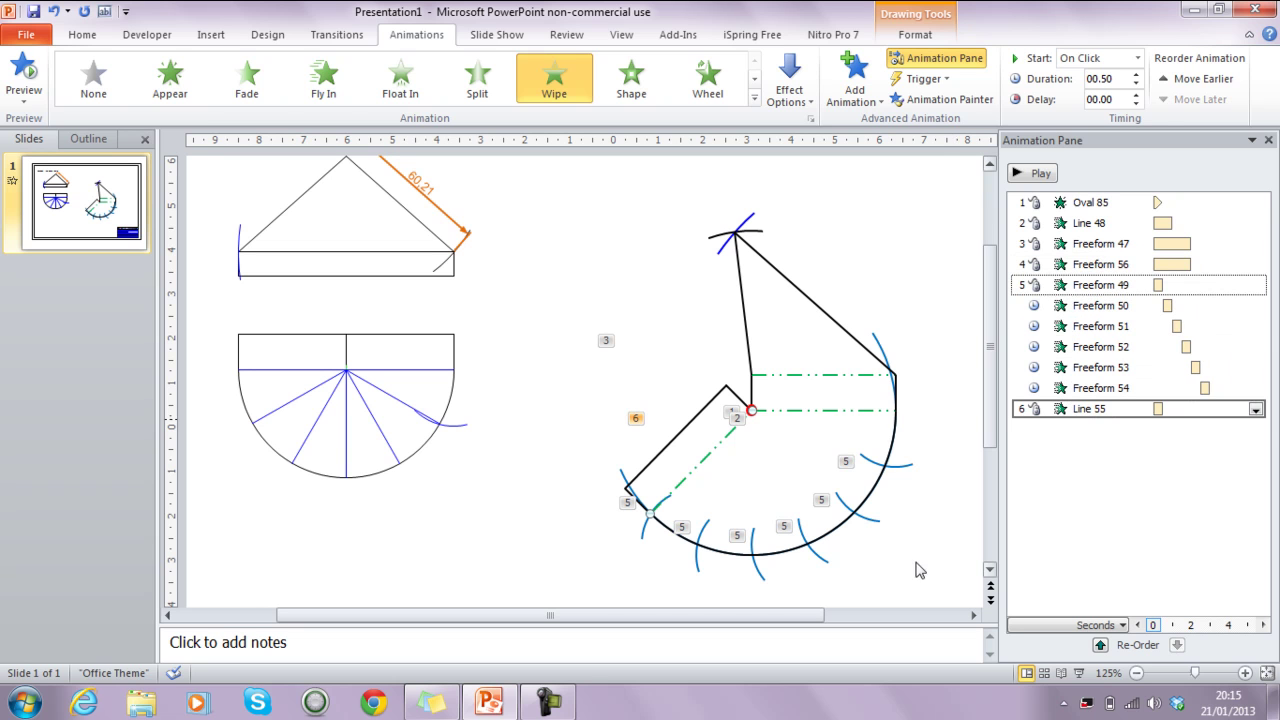
pyautogui.click(835, 533)
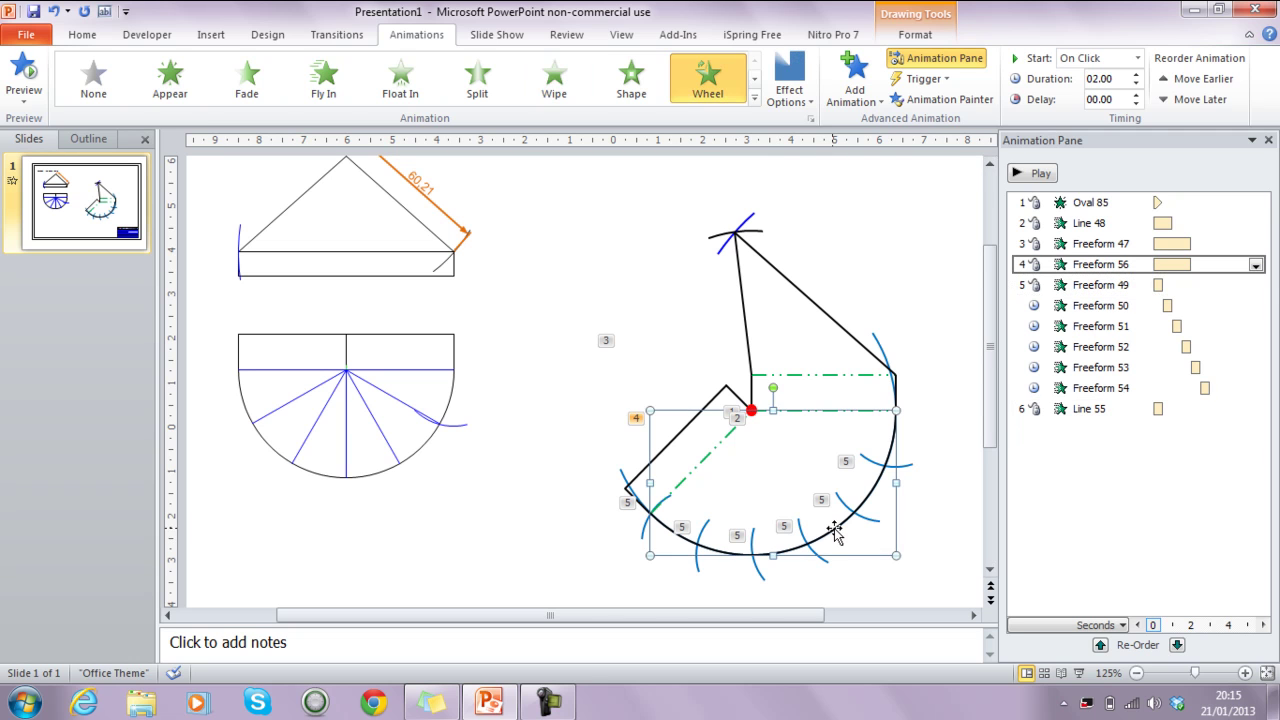
pyautogui.moveTo(1041, 263); pyautogui.dragTo(1059, 423)
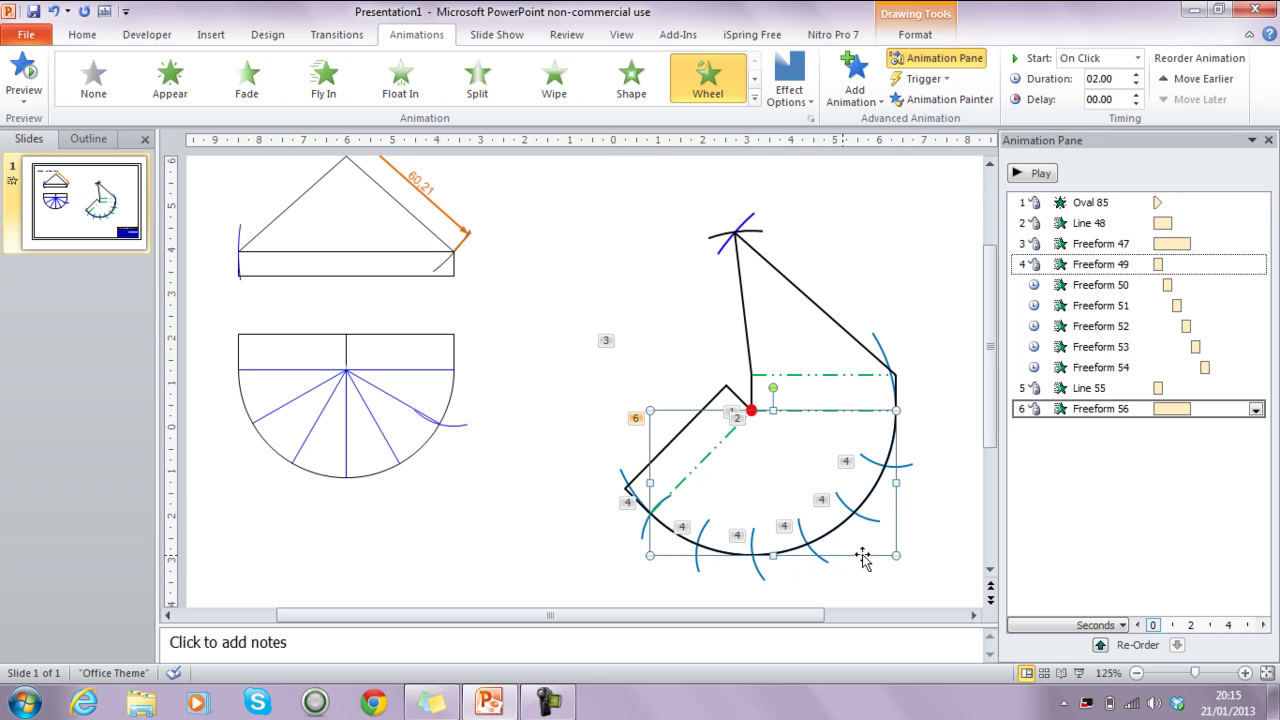
pyautogui.click(932, 541)
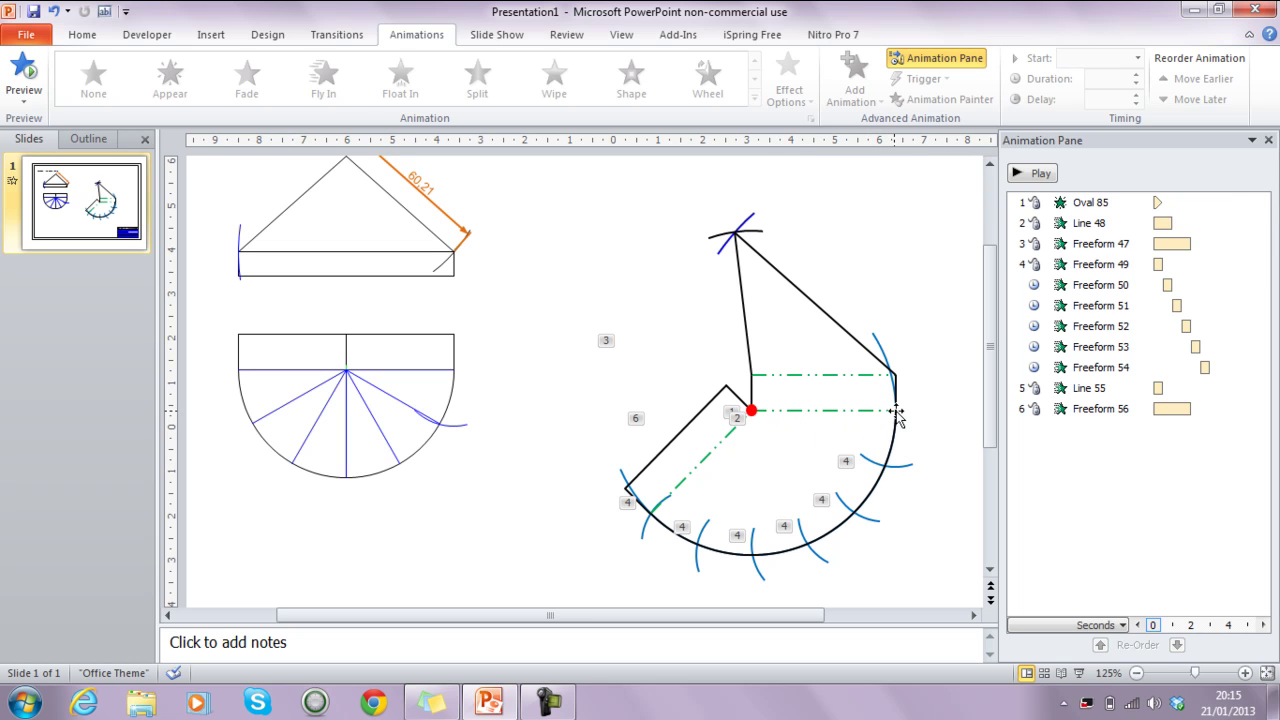
# Copy the red dot to the outer end of the lower horizontal green line, and move its animation just before Freeform 49
pyautogui.click(752, 411)
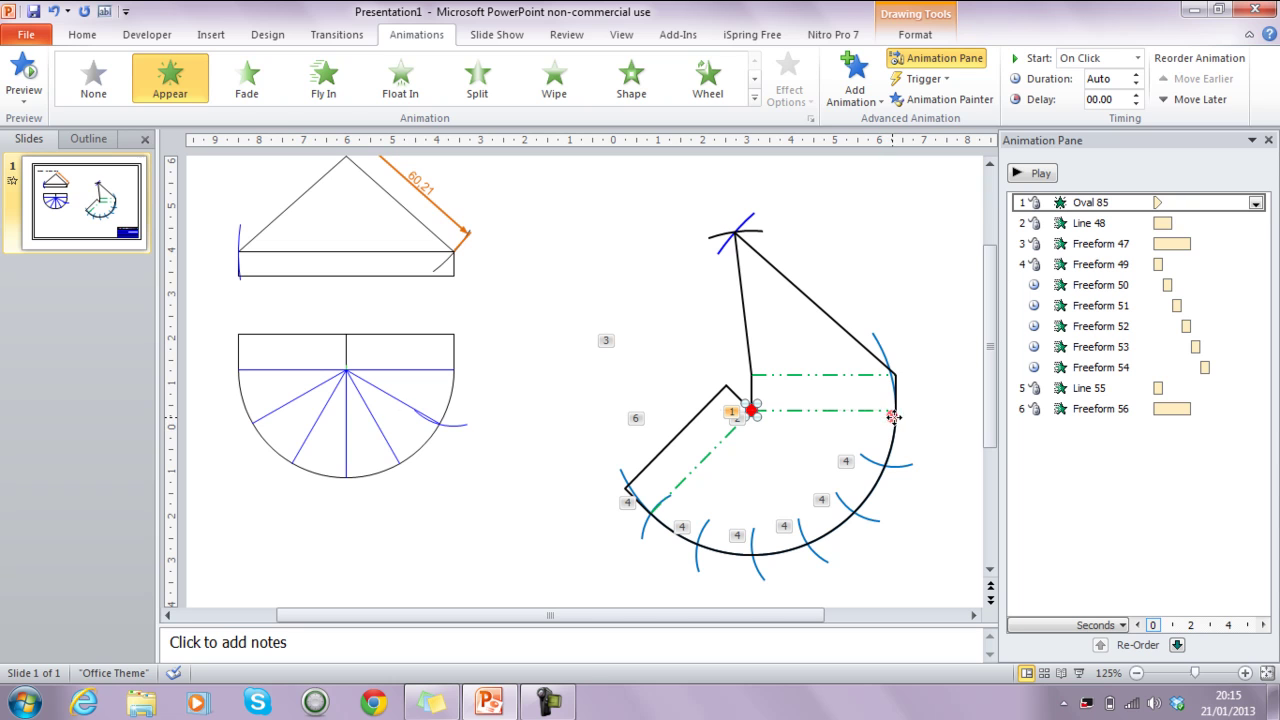
pyautogui.moveTo(897, 411); pyautogui.dragTo(896, 411)
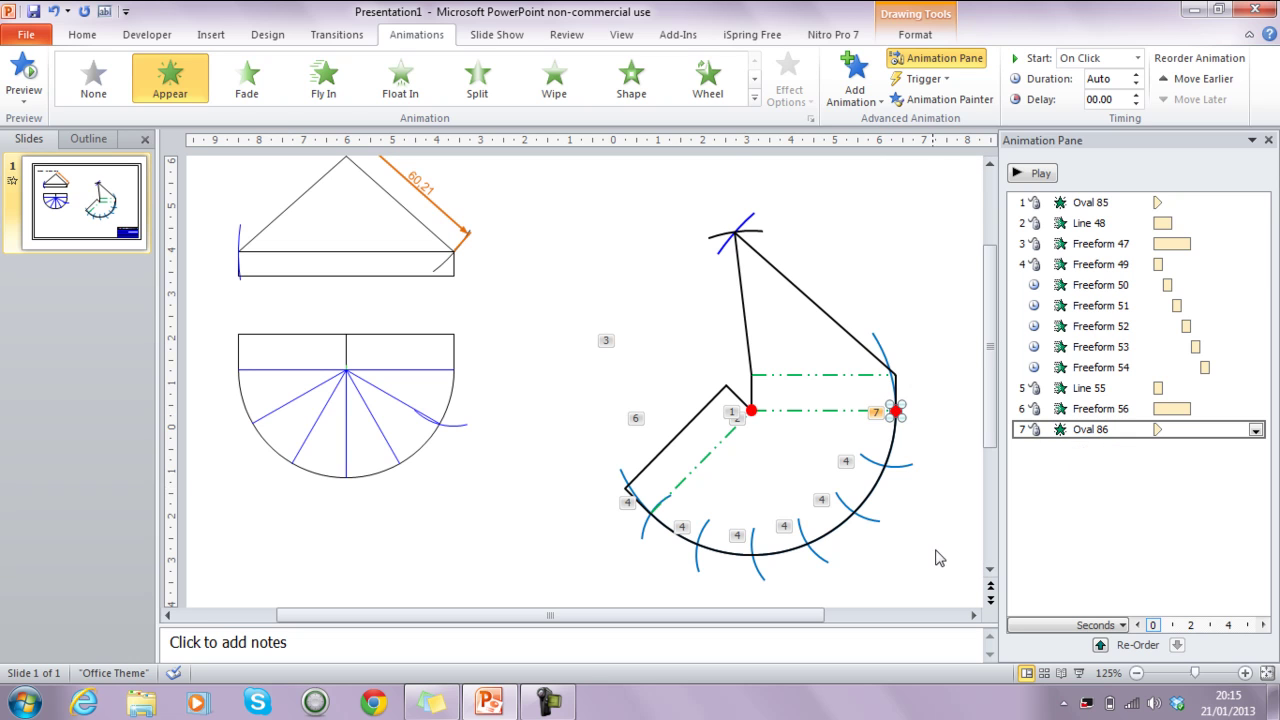
pyautogui.click(902, 468)
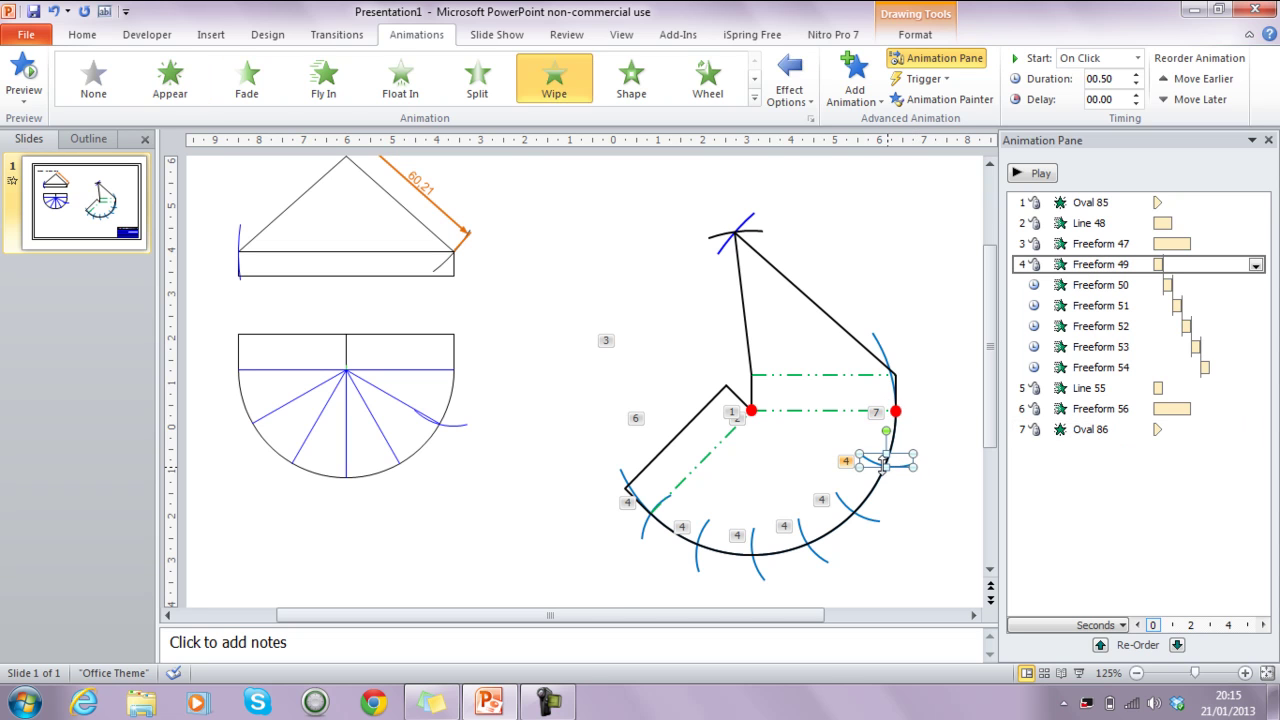
pyautogui.moveTo(1072, 430); pyautogui.dragTo(1068, 258)
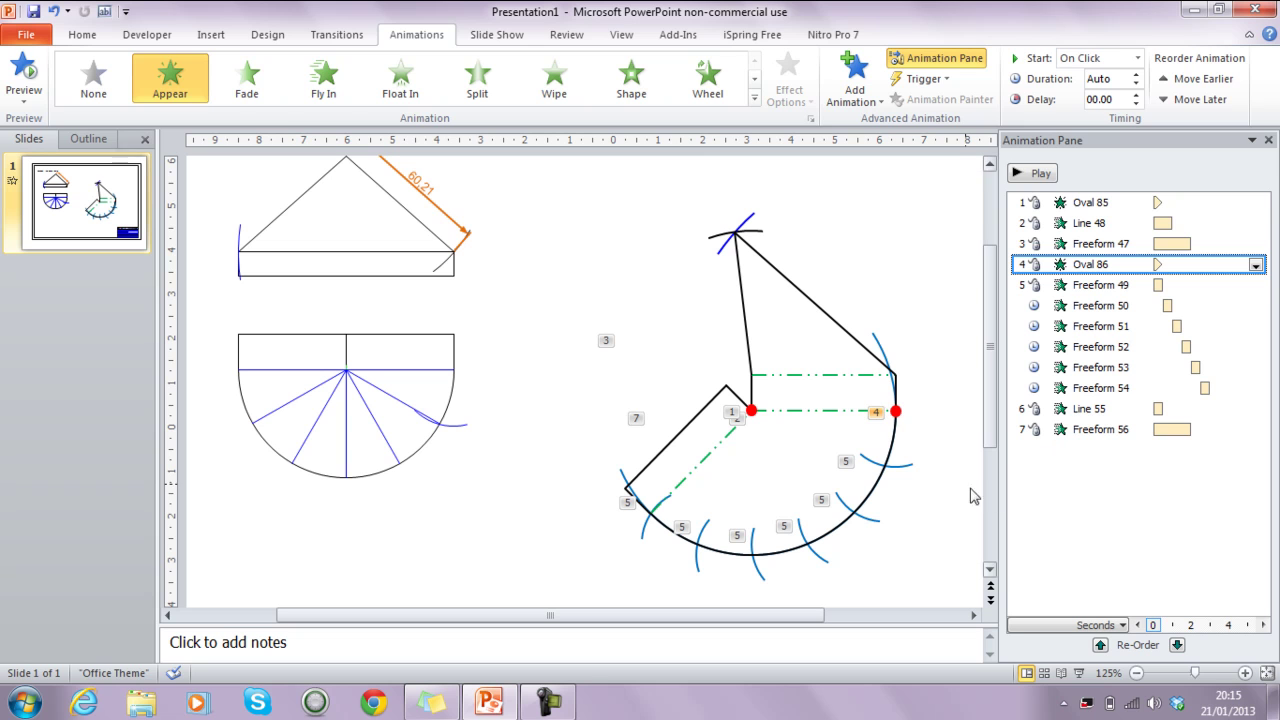
# Copy the red dot to where the first short arc crosses the large arc, and move its animation just before Freeform 50
pyautogui.click(905, 468)
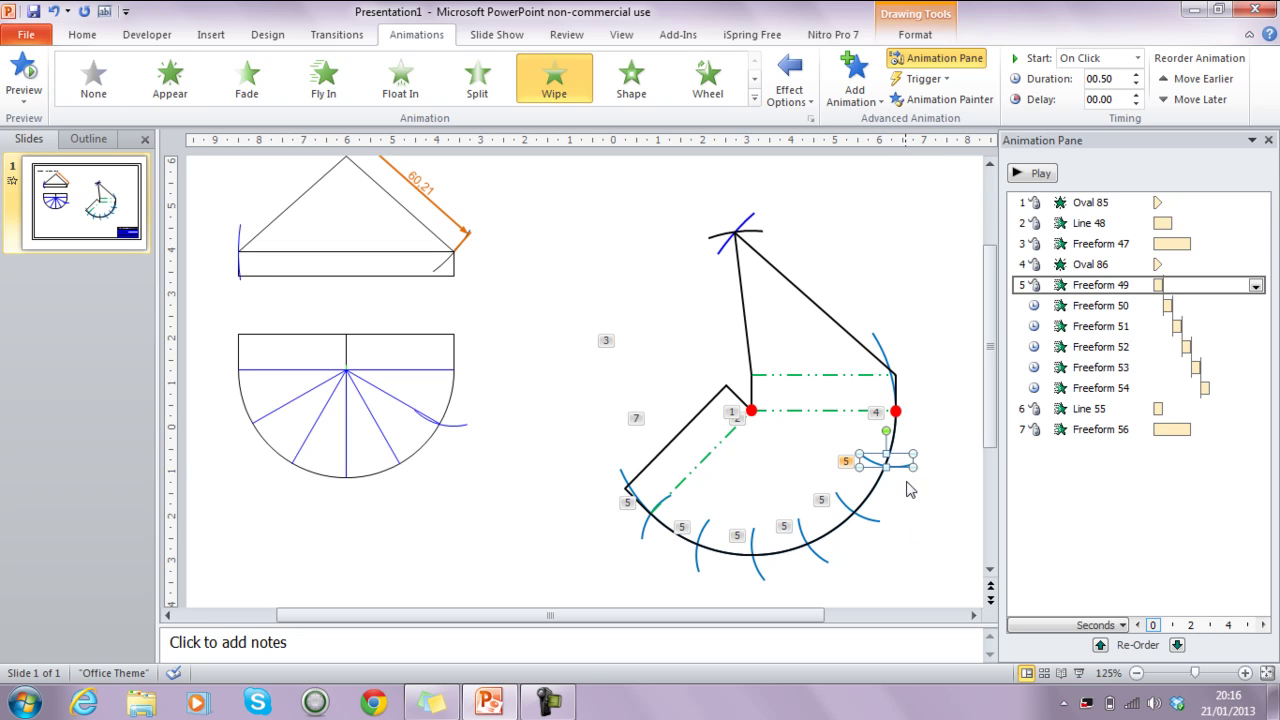
pyautogui.click(897, 412)
pyautogui.moveTo(897, 411); pyautogui.dragTo(883, 466)
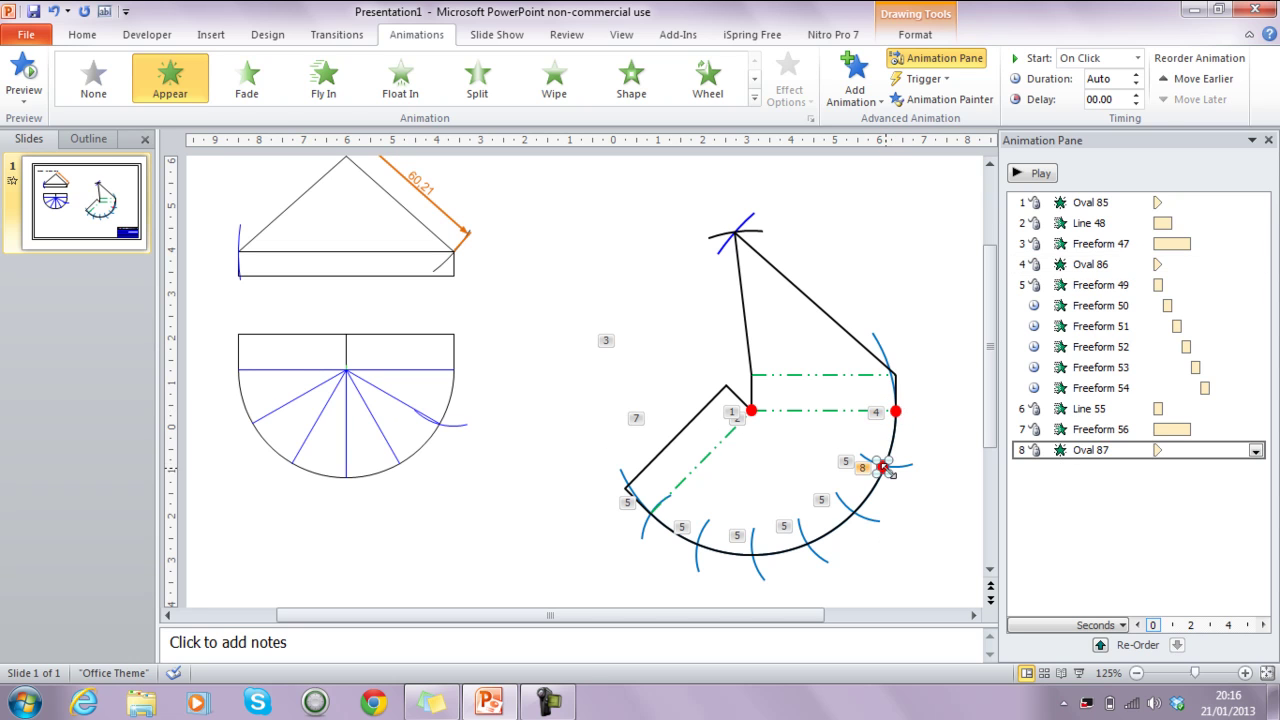
pyautogui.click(873, 521)
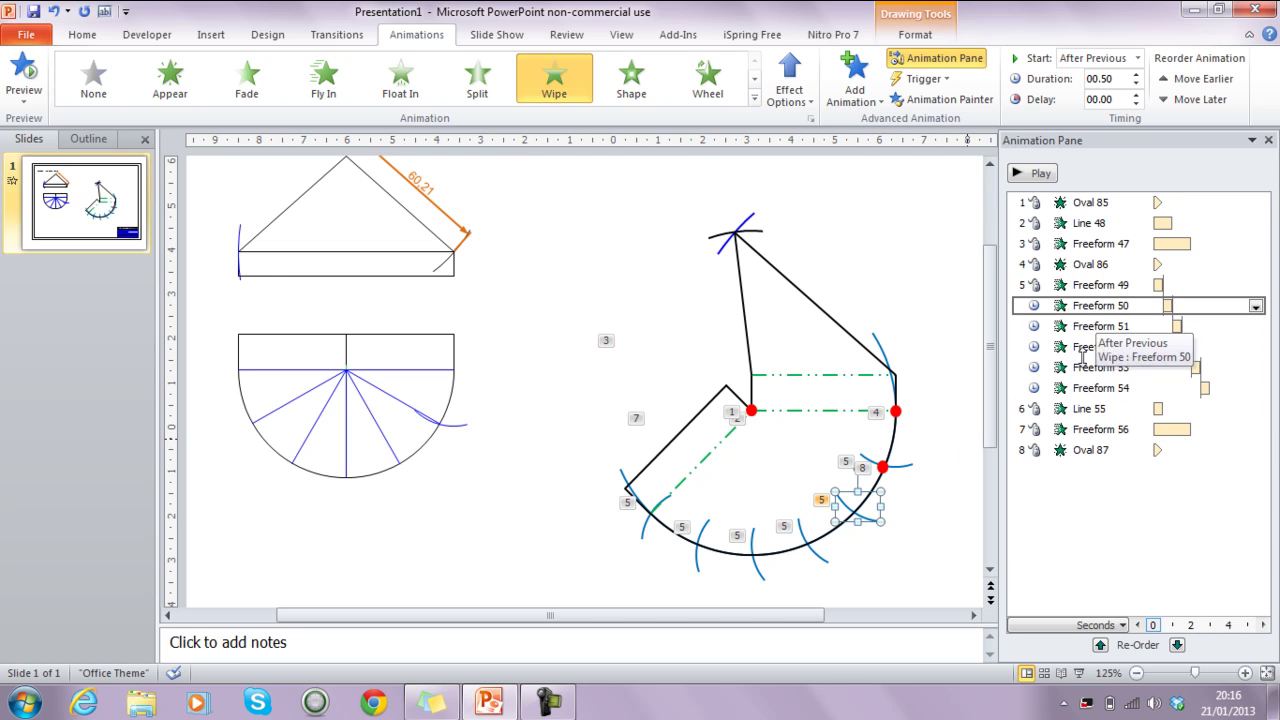
pyautogui.moveTo(1090, 450); pyautogui.dragTo(1116, 308)
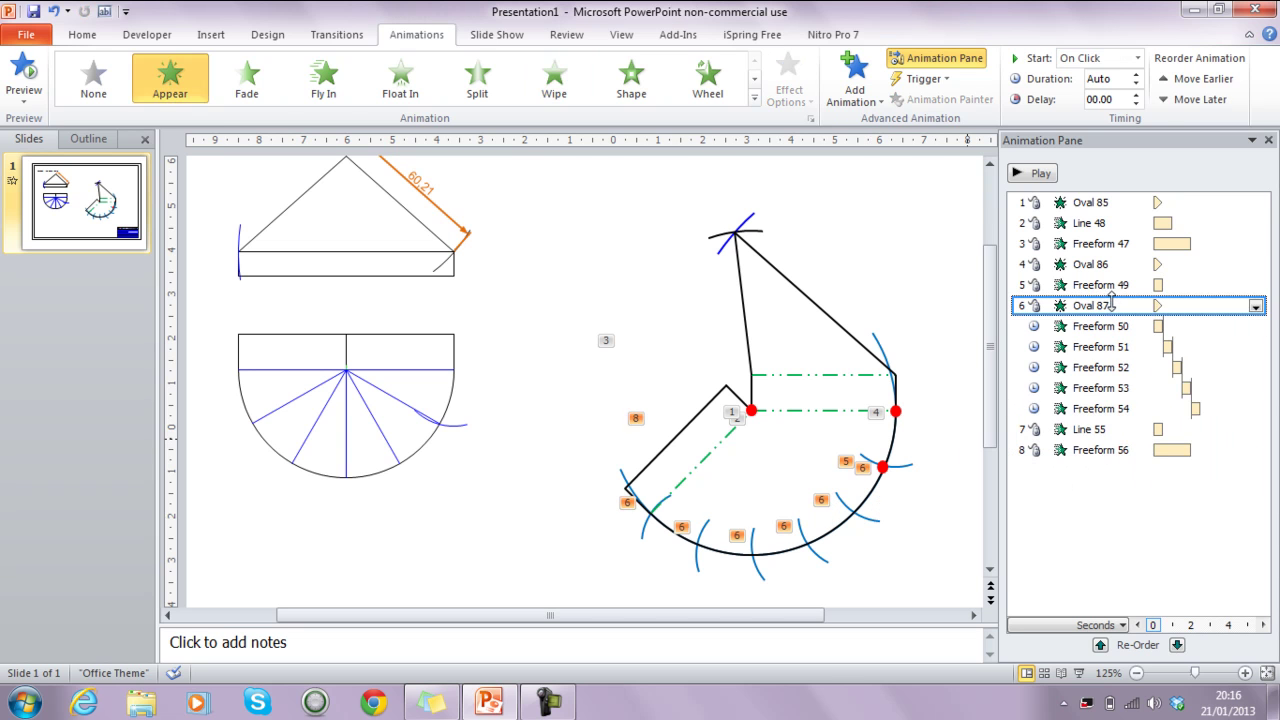
# Copy the red dot to the second and third short arcs' crossings, placing the copies' animations just before Freeform 51 and Freeform 52 respectively
pyautogui.click(883, 468)
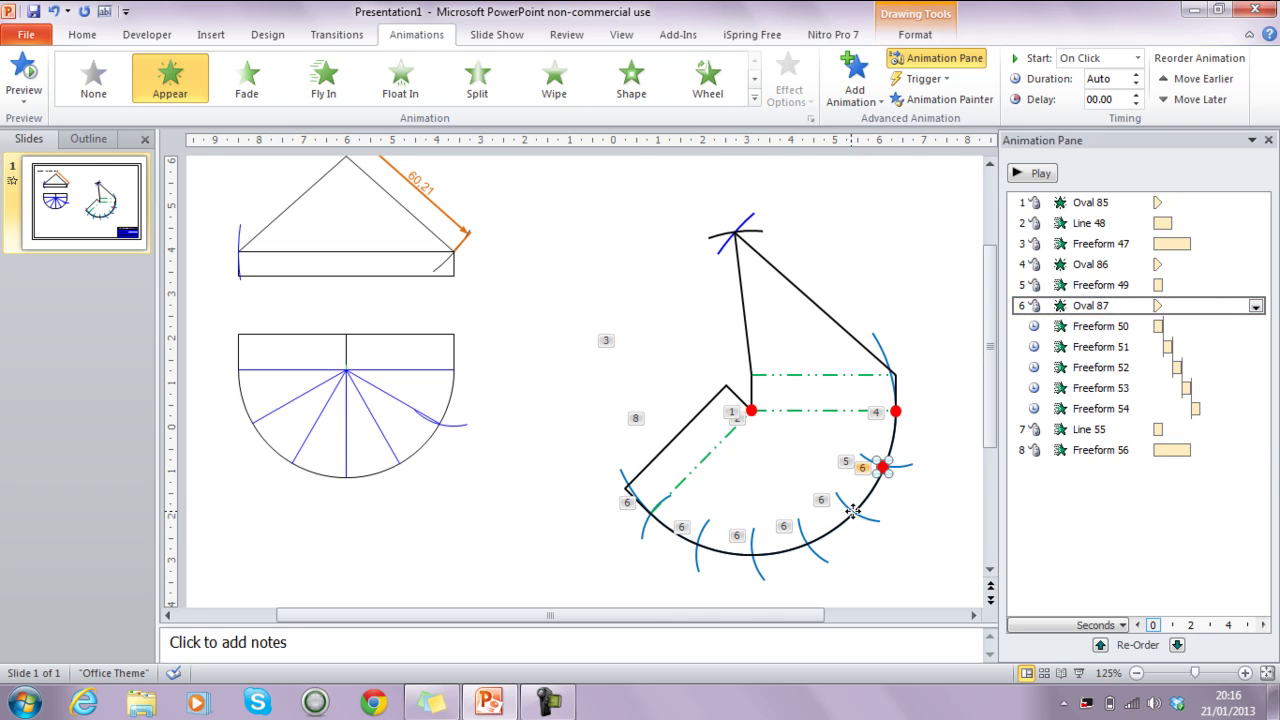
pyautogui.click(852, 511)
pyautogui.moveTo(1062, 472); pyautogui.dragTo(1114, 342)
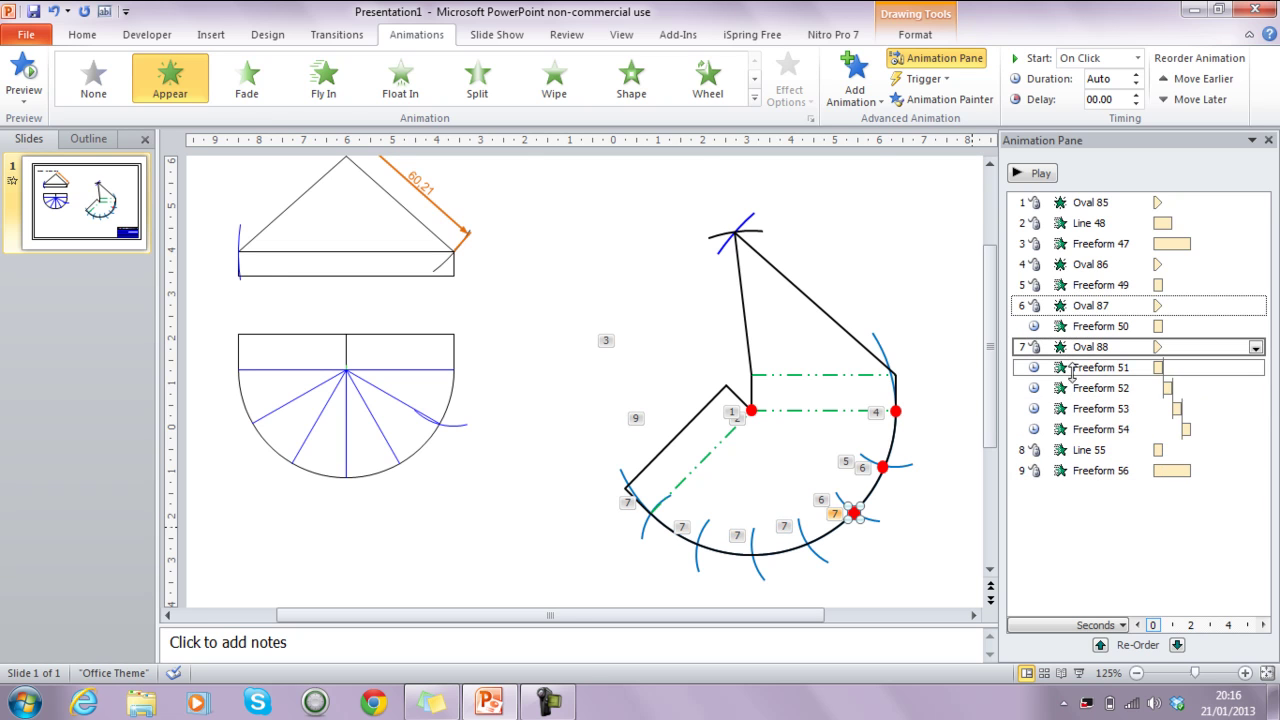
pyautogui.moveTo(851, 510); pyautogui.dragTo(807, 545)
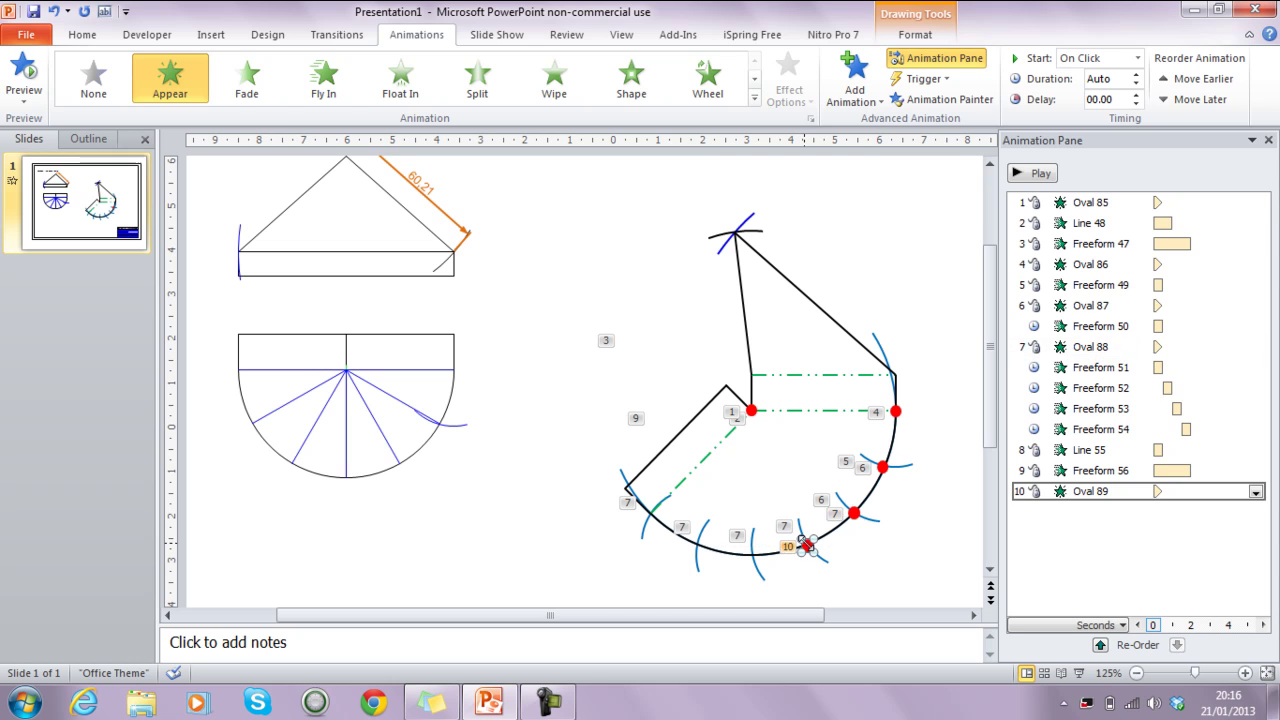
pyautogui.moveTo(1041, 500); pyautogui.dragTo(1091, 386)
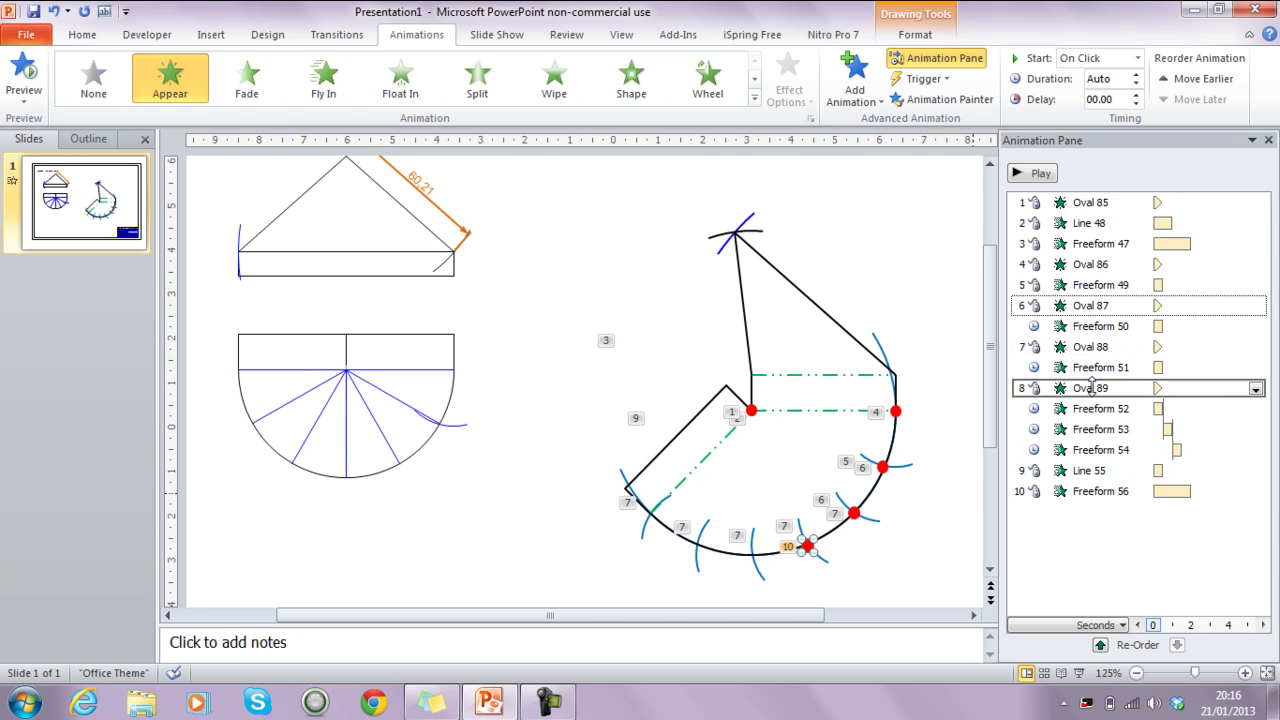
# Copy the dot to the fourth and fifth short arcs' crossings, animate the copies just before Freeform 53 and Freeform 54, and preview the slide show
pyautogui.moveTo(807, 548); pyautogui.dragTo(752, 553)
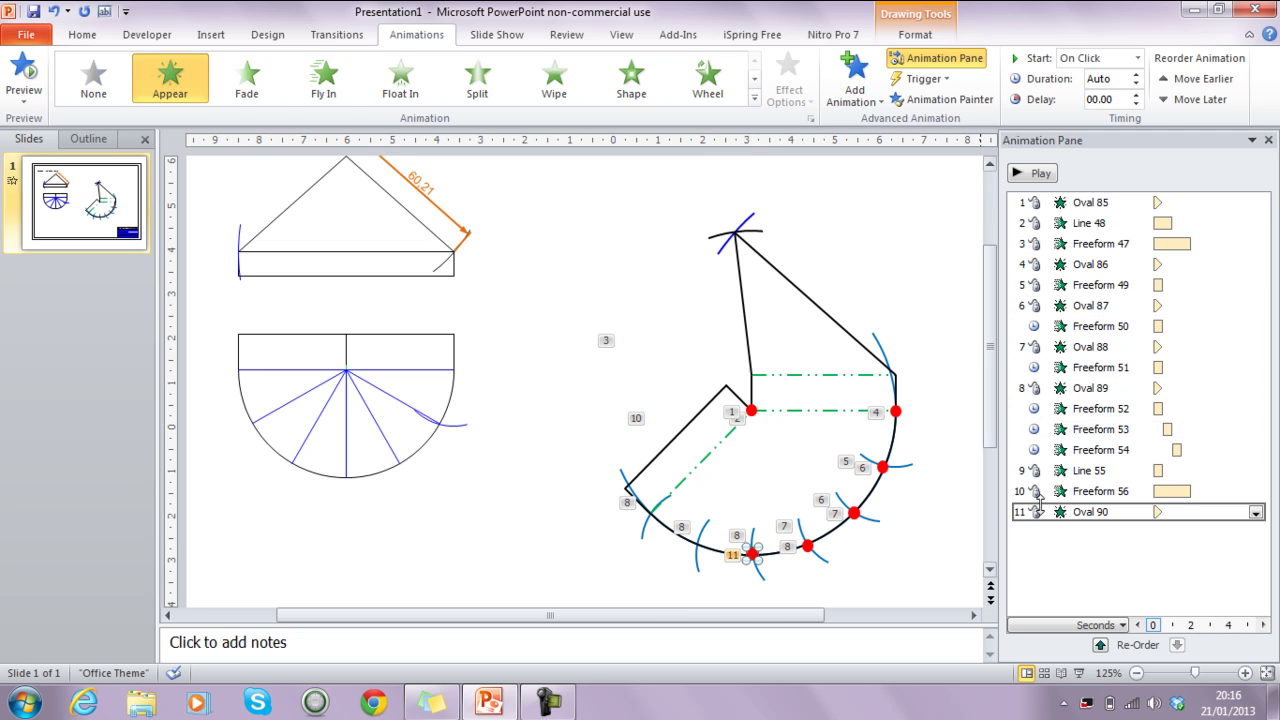
pyautogui.moveTo(1049, 515); pyautogui.dragTo(1098, 437)
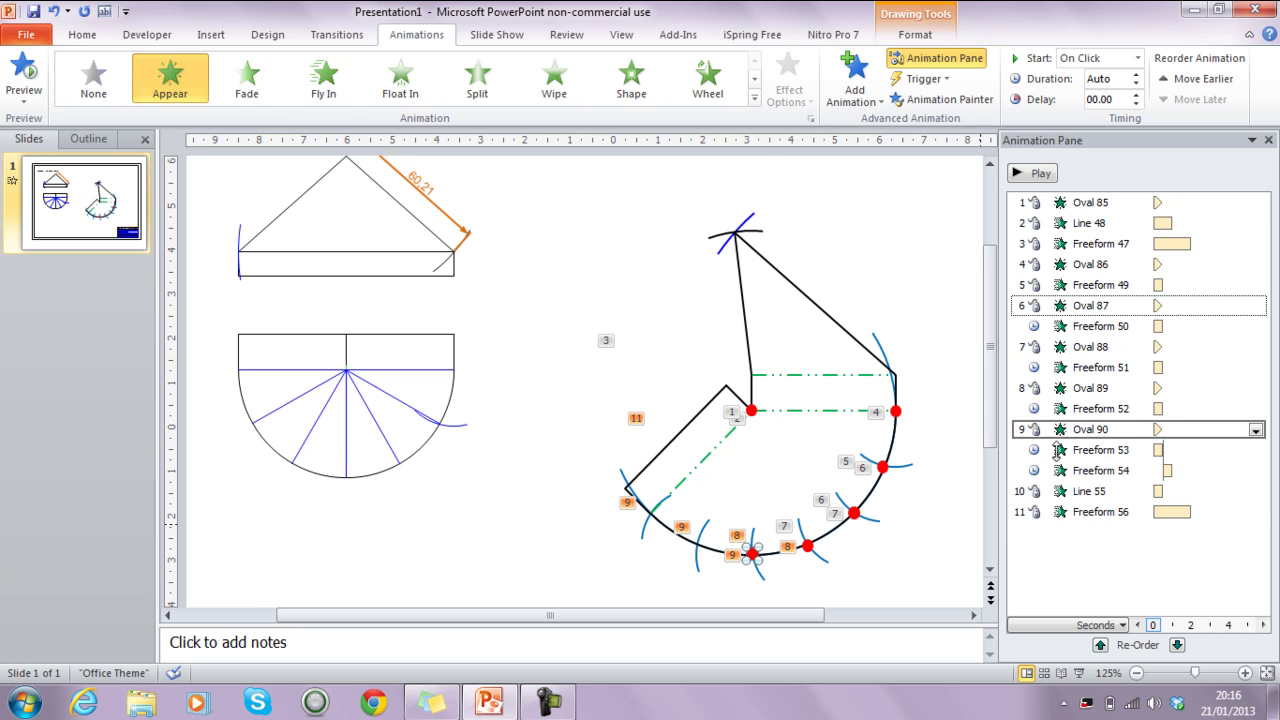
pyautogui.click(752, 556)
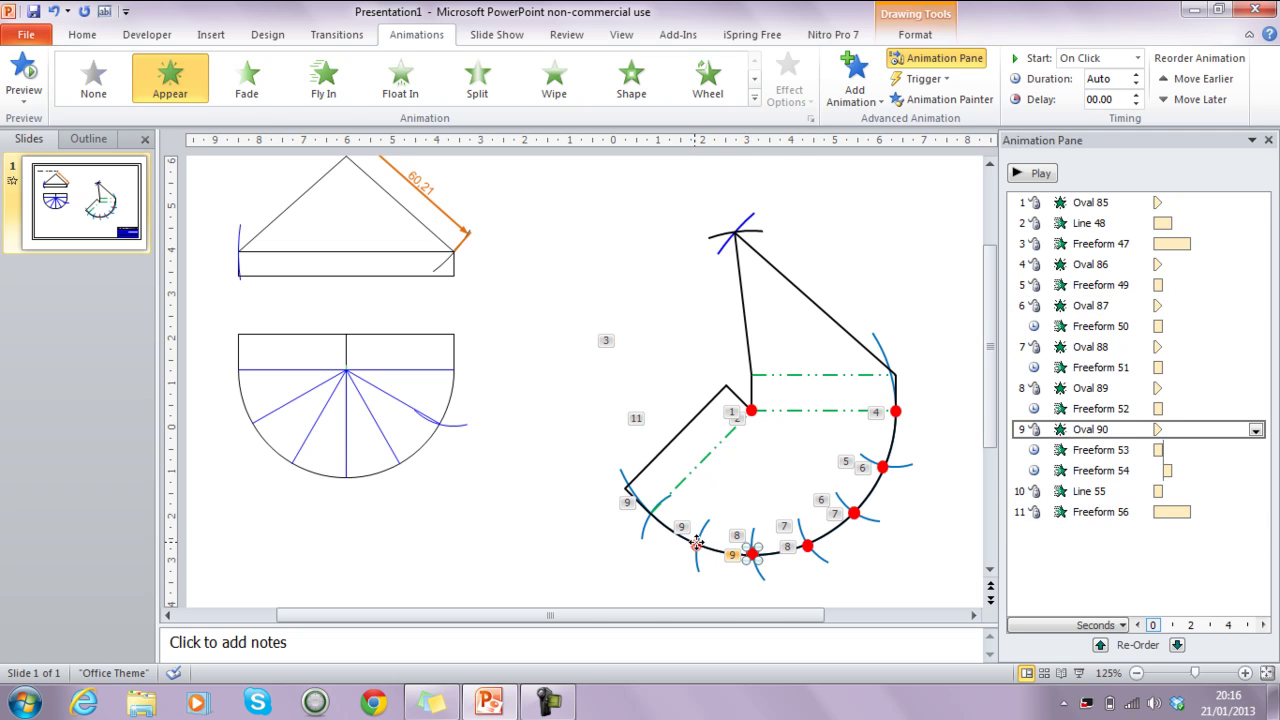
pyautogui.click(697, 542)
pyautogui.moveTo(1052, 534); pyautogui.dragTo(1052, 460)
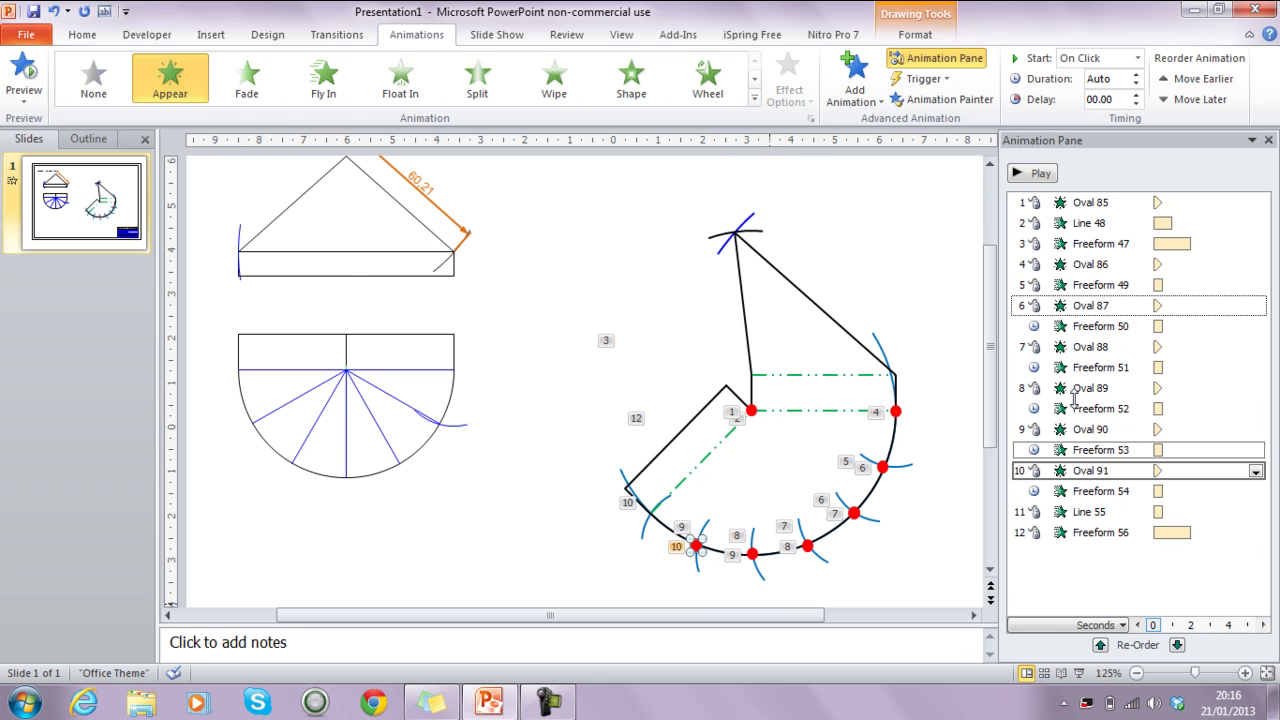
pyautogui.click(1081, 673)
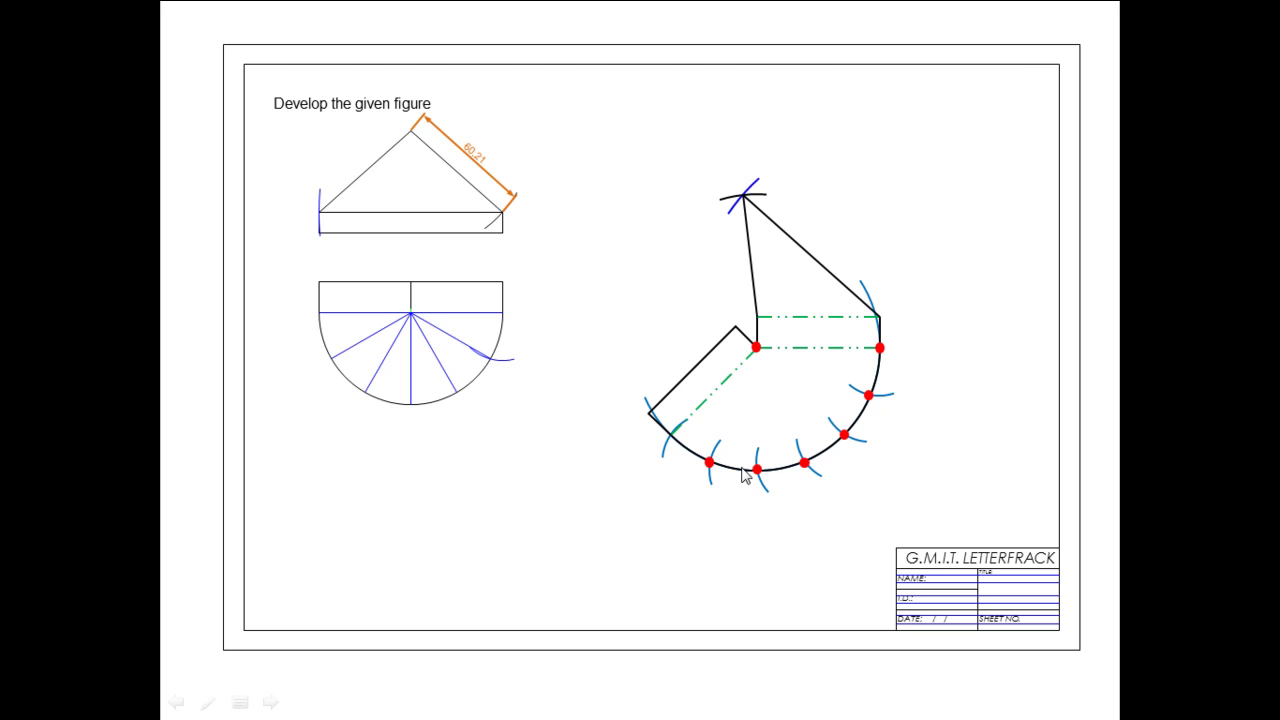
pyautogui.press('Escape')
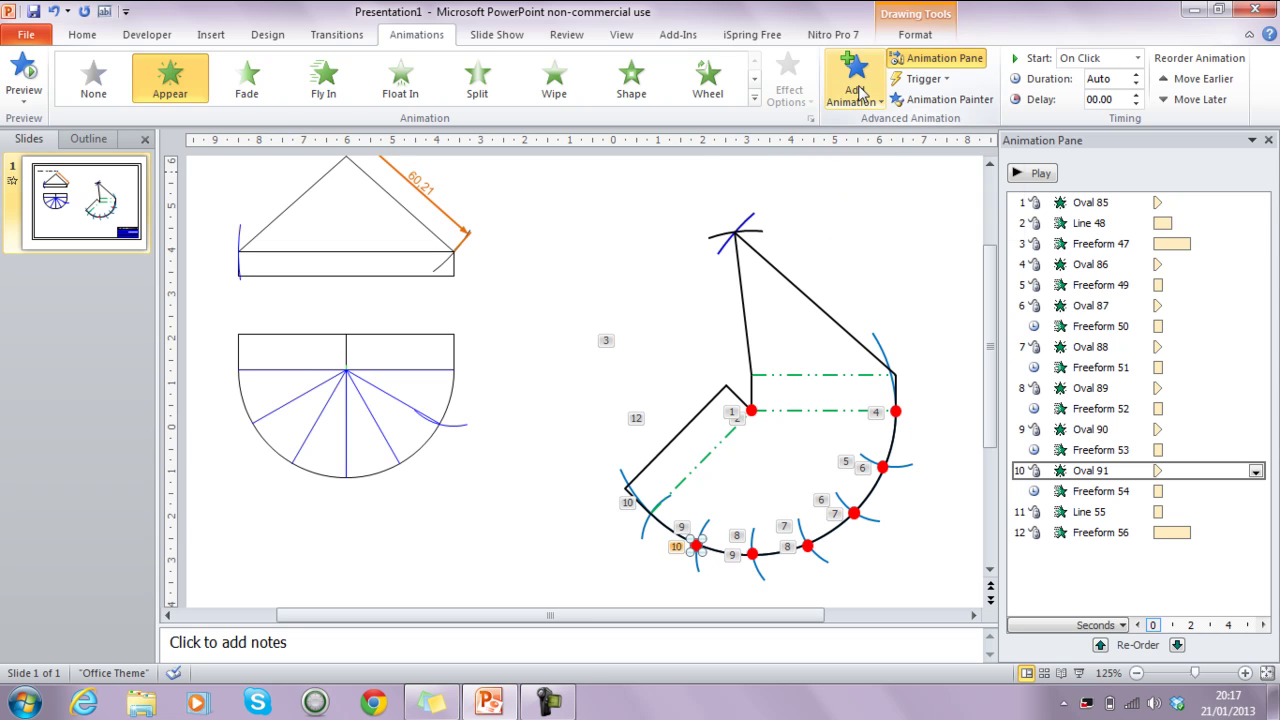
# Add a Fade exit animation to the six red dots along the large arc, the six short arcs and the large blue arc, Freeform 47
pyautogui.click(897, 413)
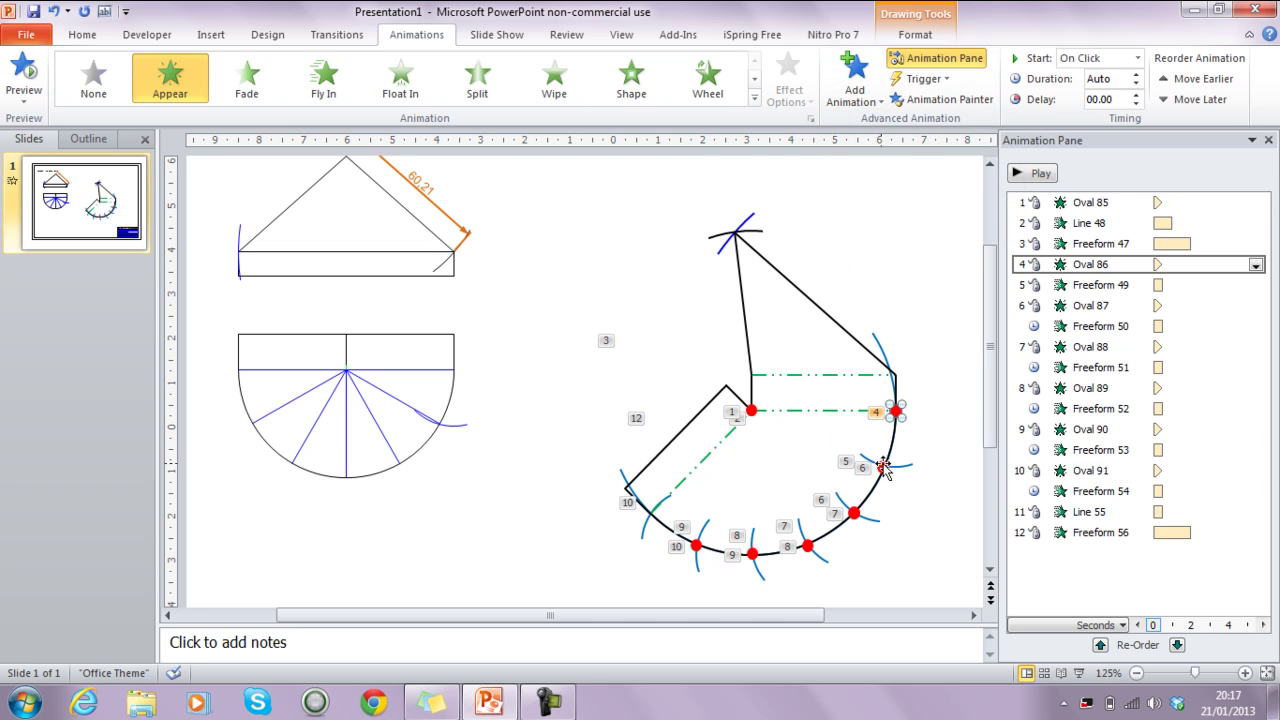
pyautogui.click(938, 557)
pyautogui.moveTo(940, 580)
pyautogui.mouseDown()
pyautogui.moveTo(774, 432)
pyautogui.moveTo(774, 394)
pyautogui.mouseUp()
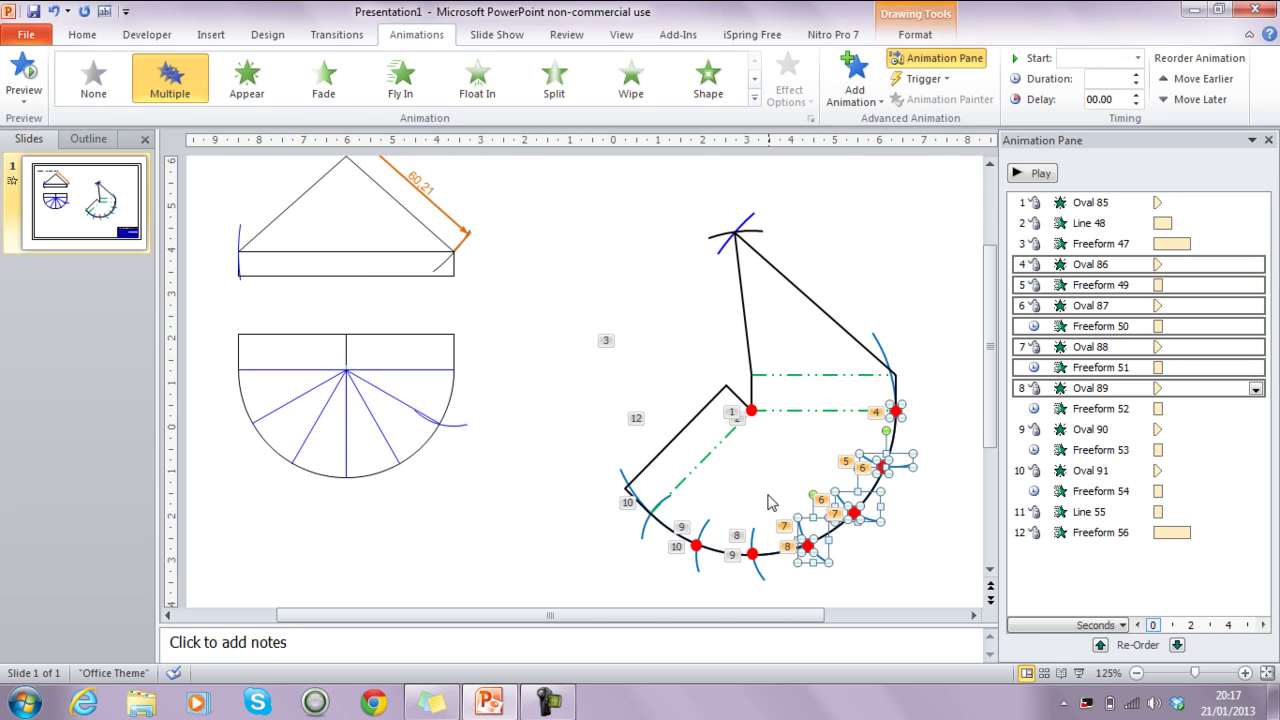
pyautogui.moveTo(789, 594); pyautogui.dragTo(637, 488)
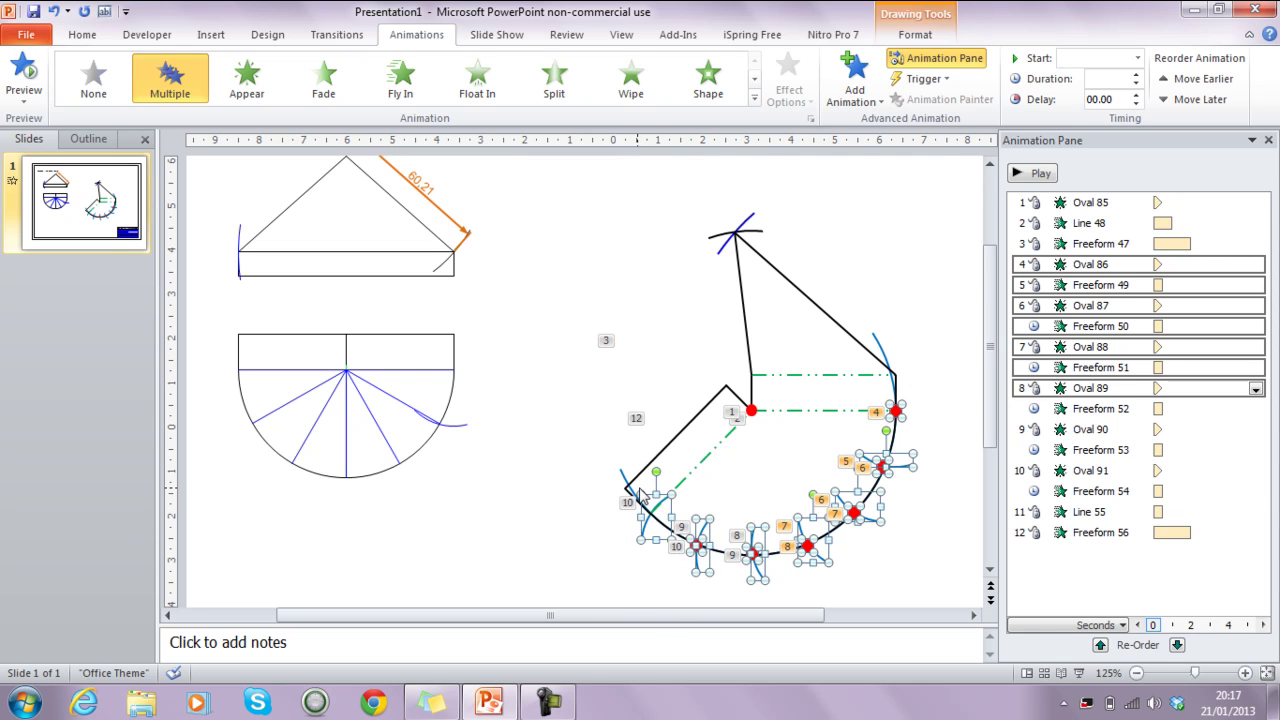
pyautogui.keyDown('shift'); pyautogui.click(880, 349); pyautogui.keyUp('shift')
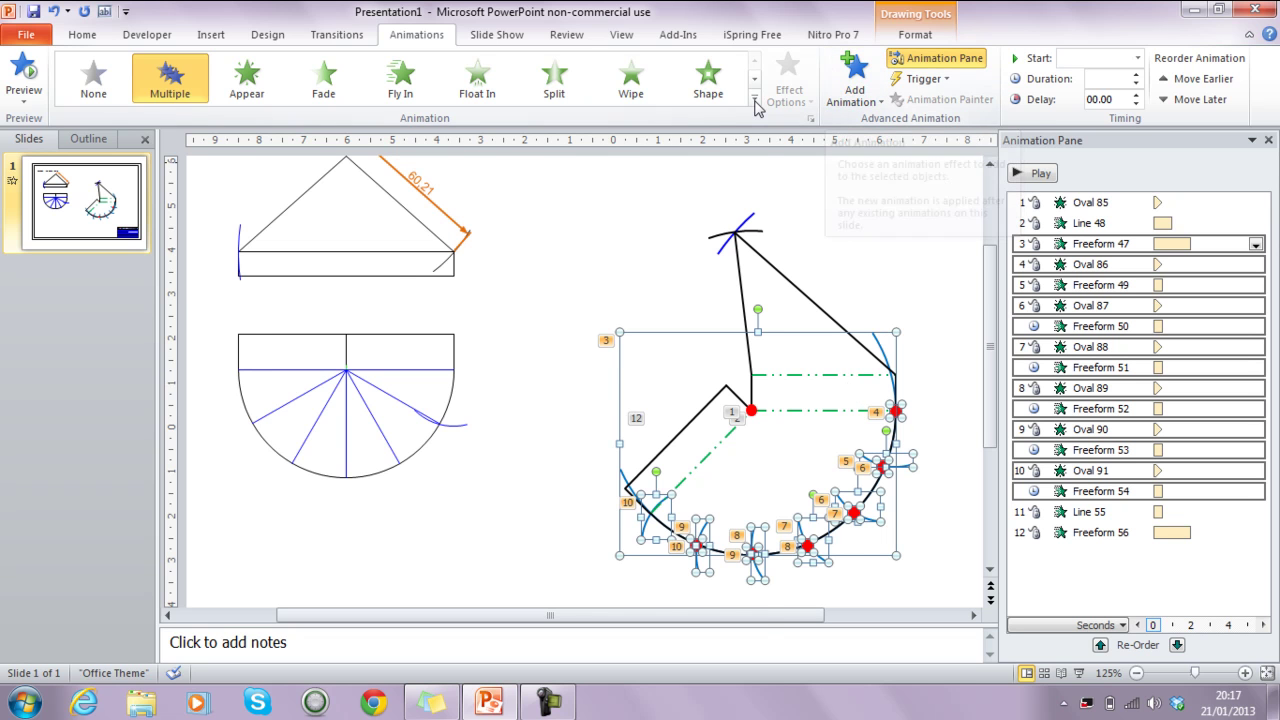
pyautogui.click(845, 85)
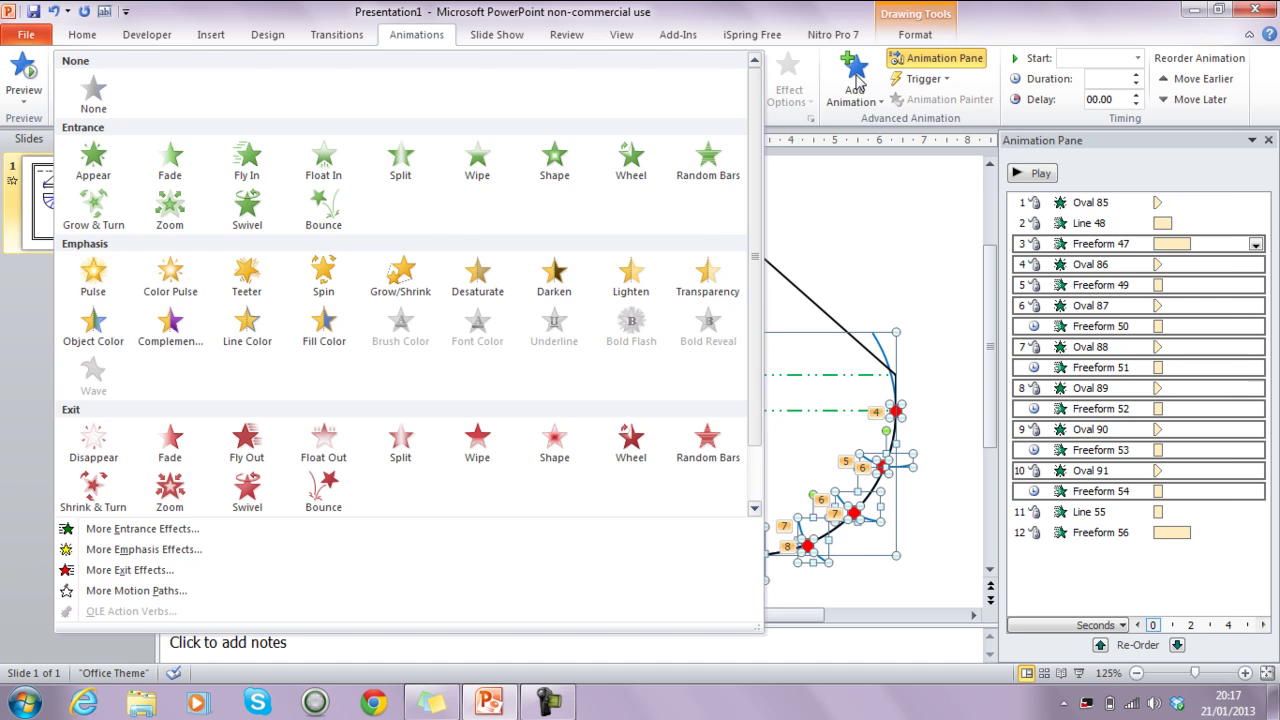
pyautogui.click(862, 88)
pyautogui.click(855, 92)
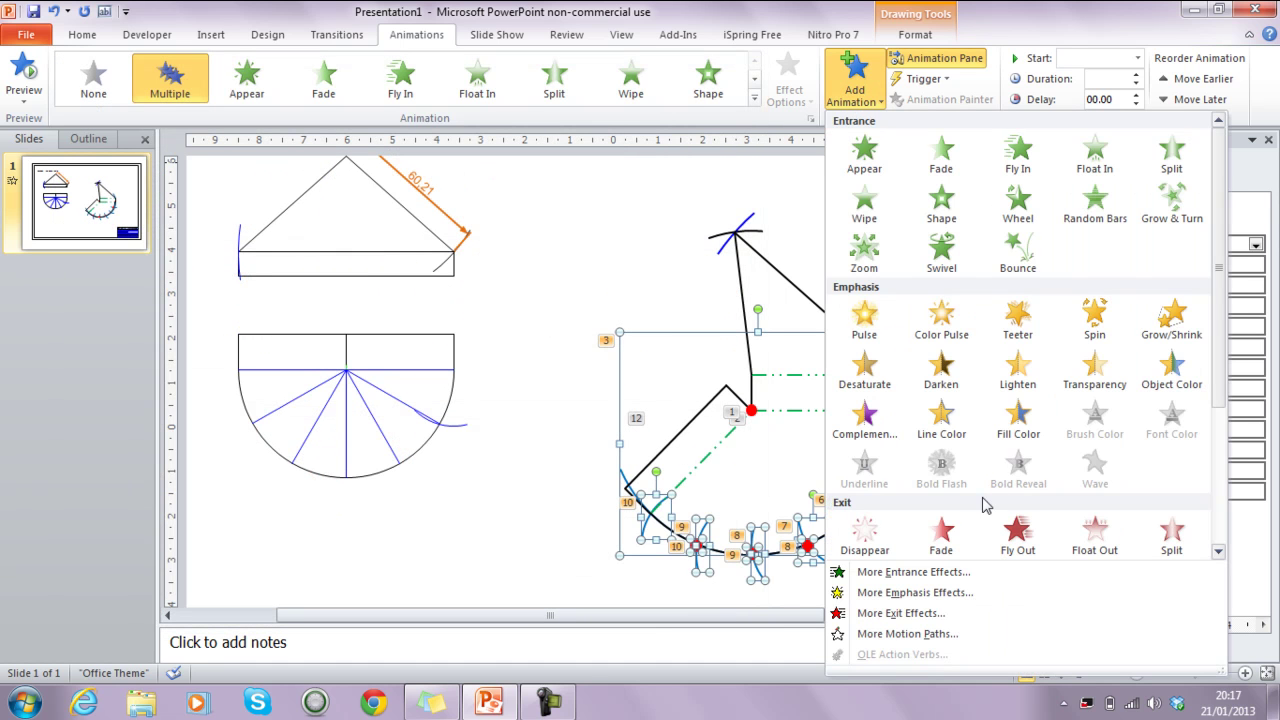
pyautogui.click(946, 540)
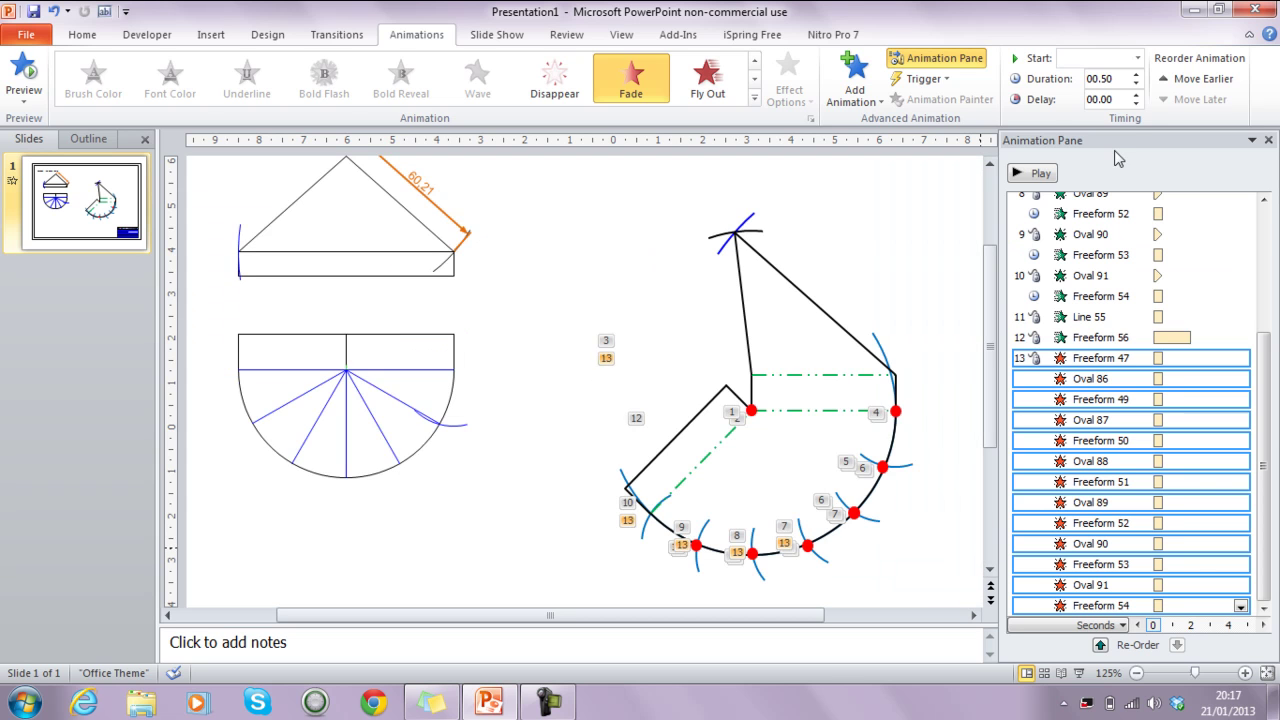
# Set the duration of the new Fade exit animations to 00.75 and start the slide show
pyautogui.click(1135, 76)
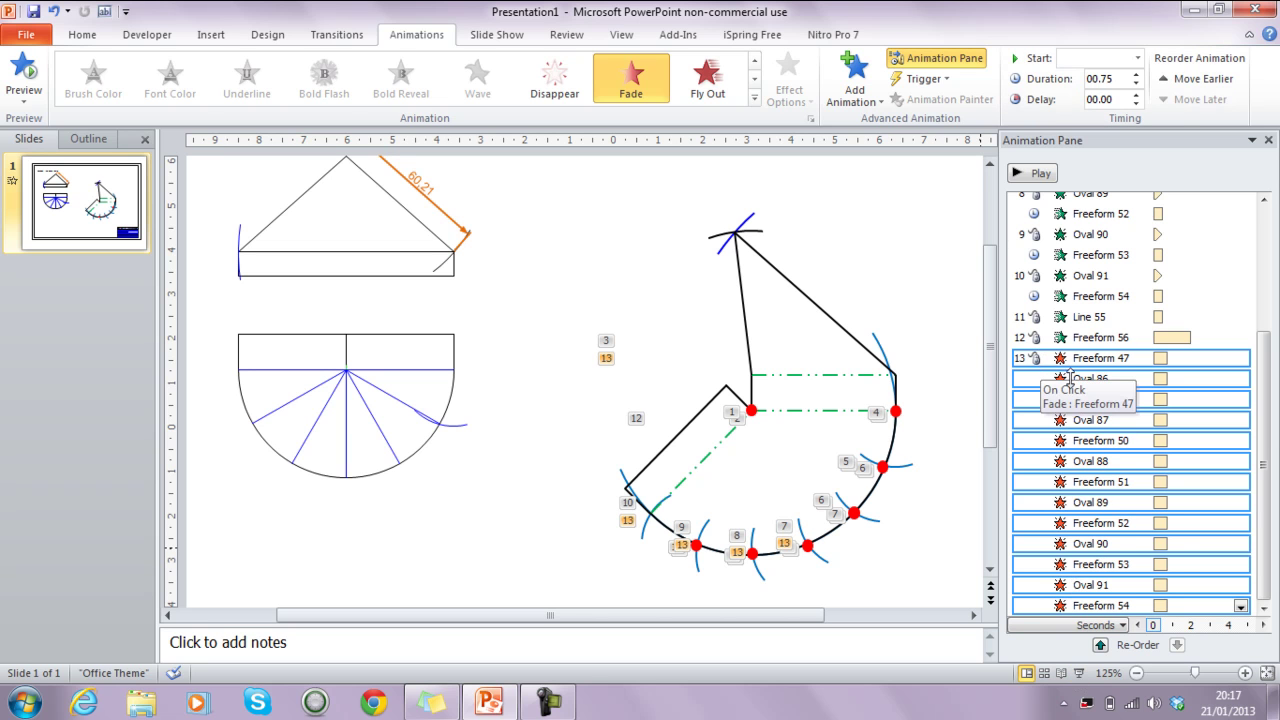
pyautogui.click(1079, 673)
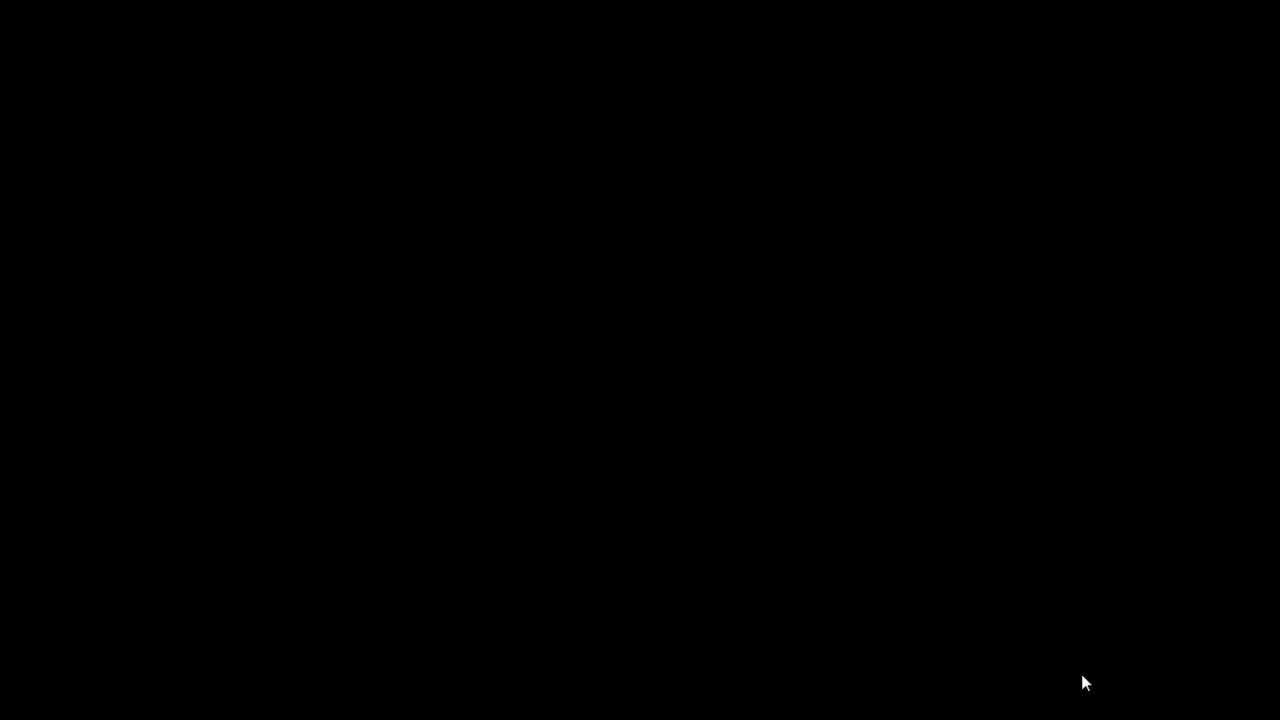